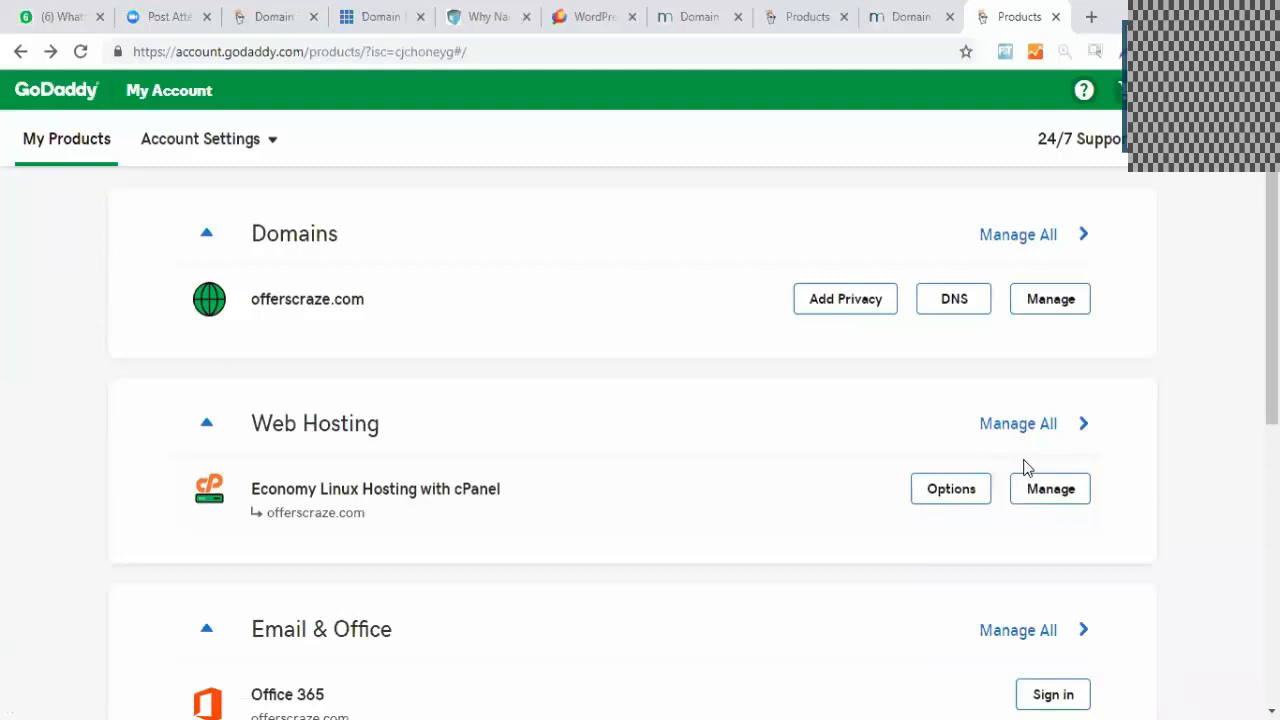
- Open the hosting management for the Economy Linux Hosting plan and launch its cPanel Admin
click(1042, 490)
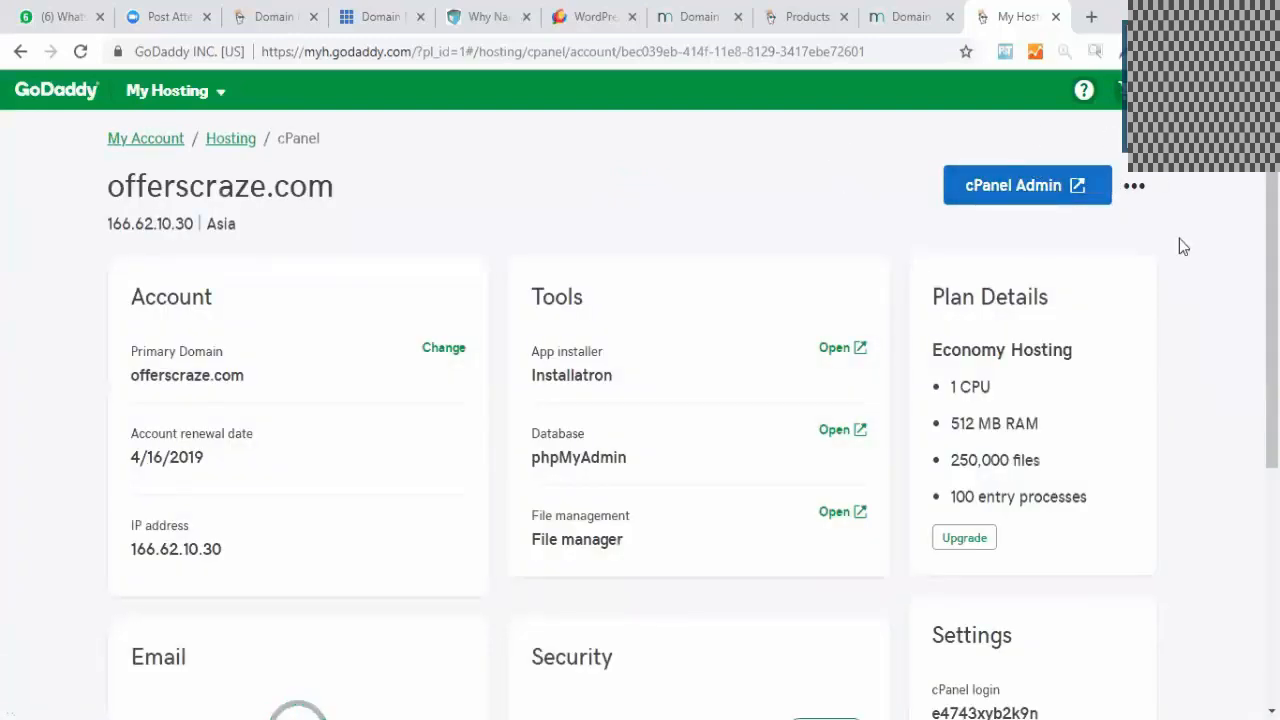
click(1056, 198)
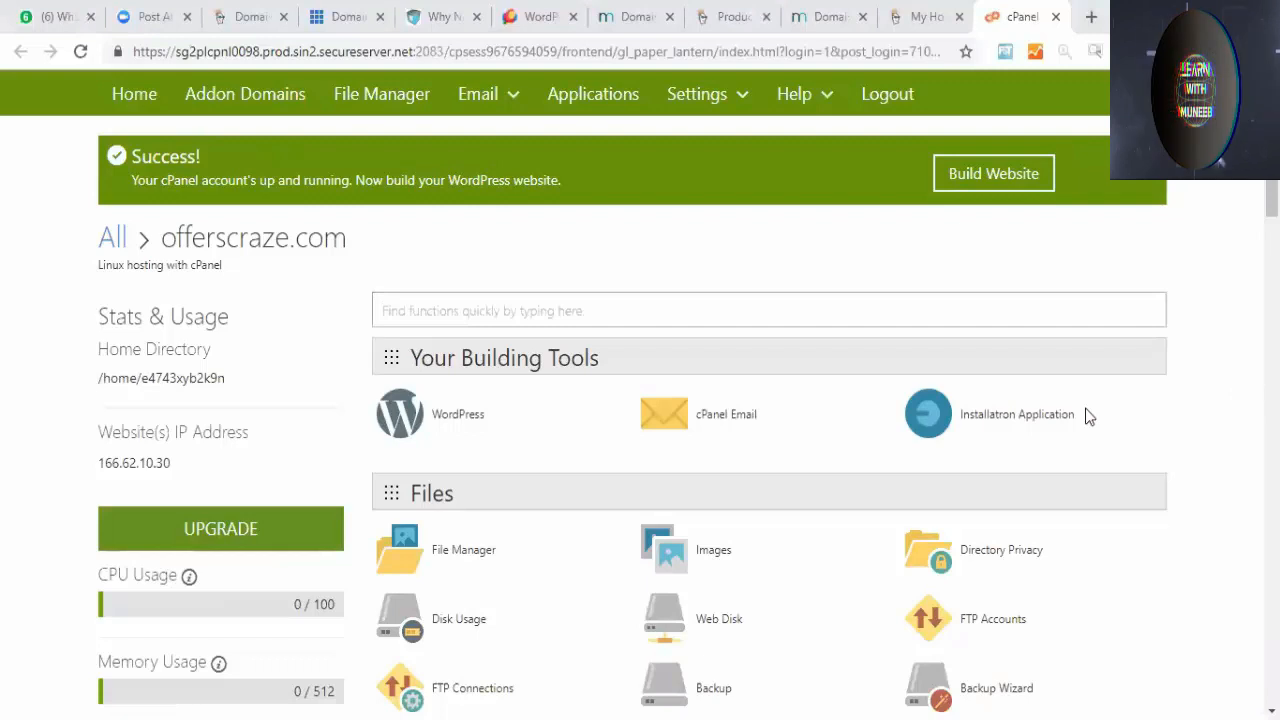
- Browse the cPanel tool sections for the offerscraze.com hosting account
scroll(1085, 408, down, 2)
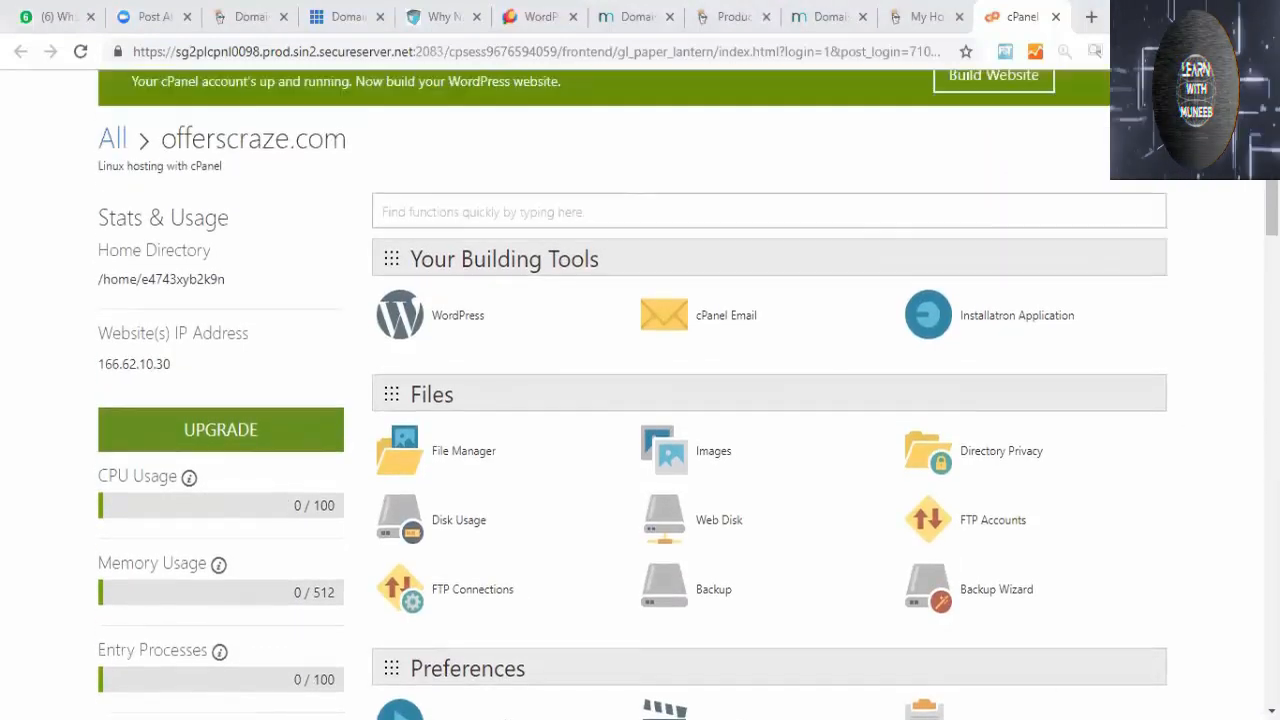
scroll(770, 400, down, 2)
scroll(770, 400, up, 1)
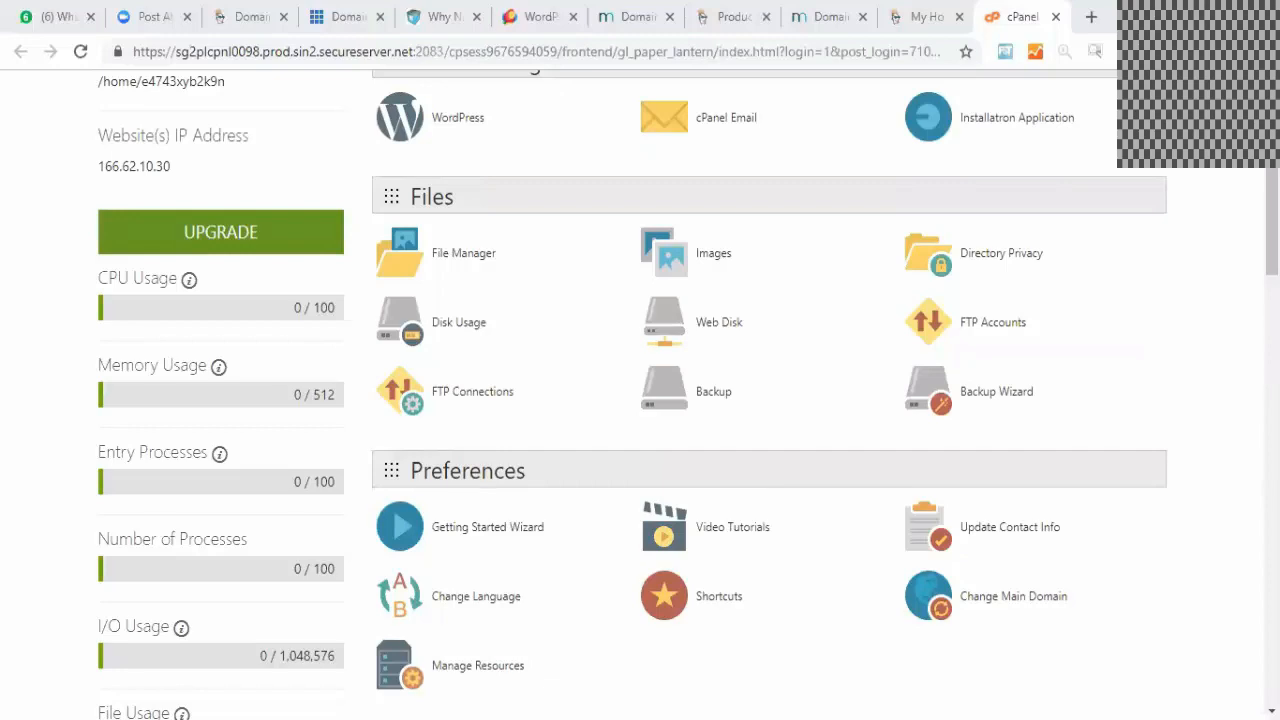
scroll(1247, 418, down, 2)
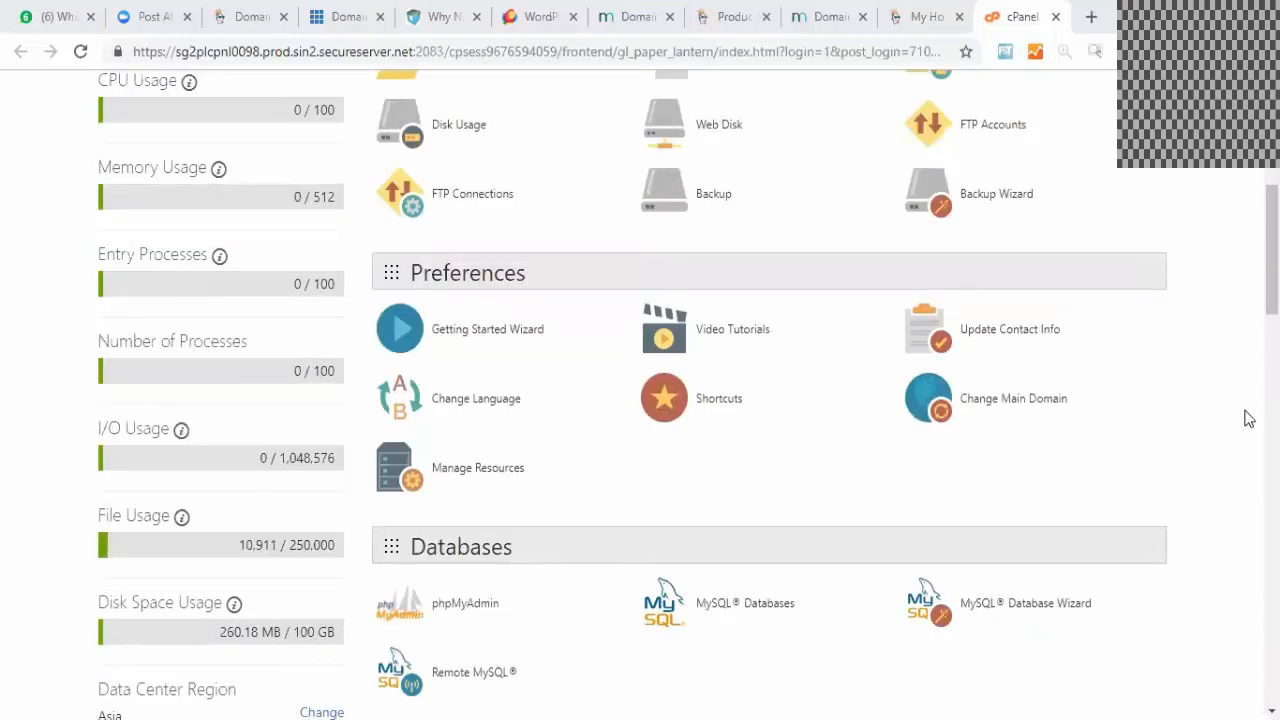
scroll(1247, 418, up, 1)
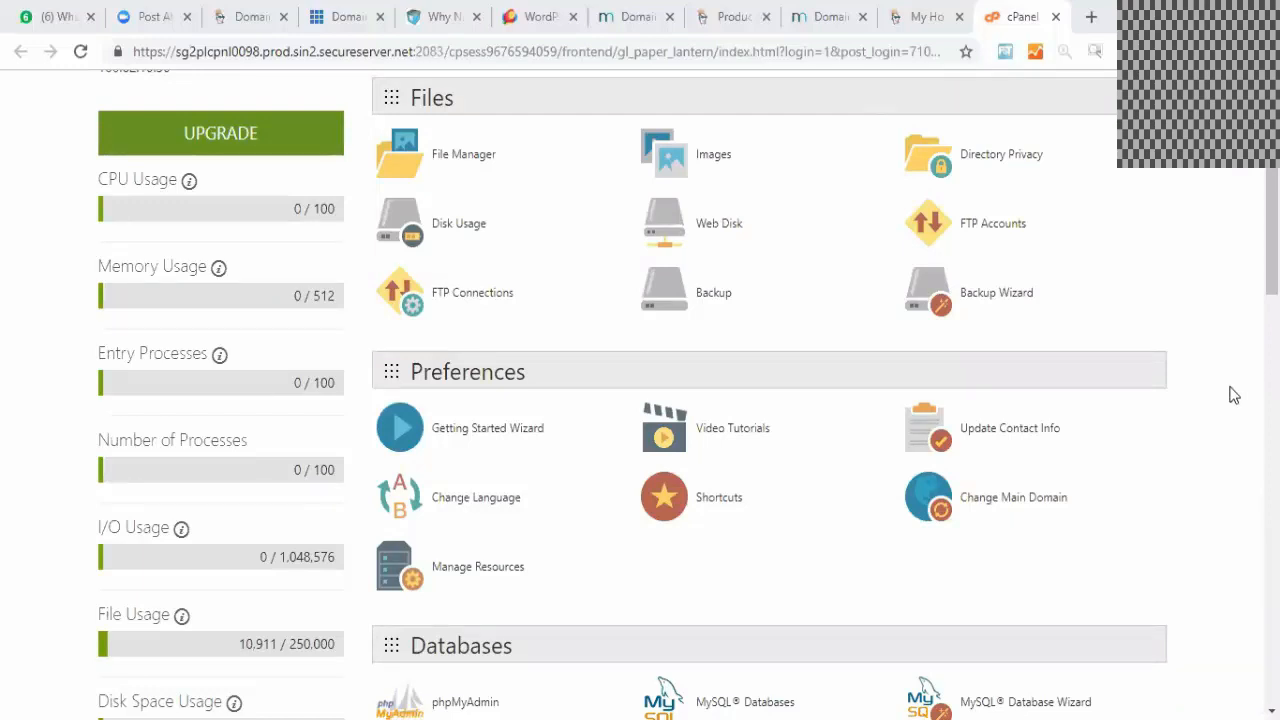
scroll(1233, 395, down, 5)
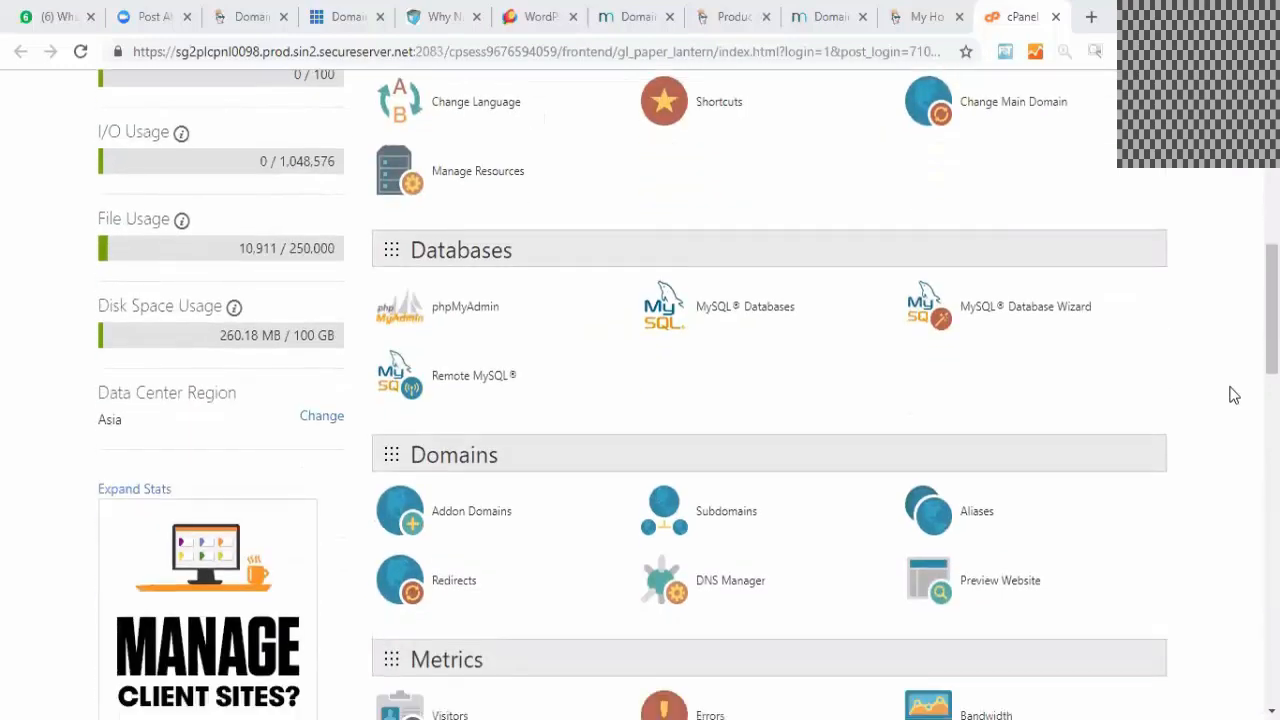
scroll(1233, 395, down, 4)
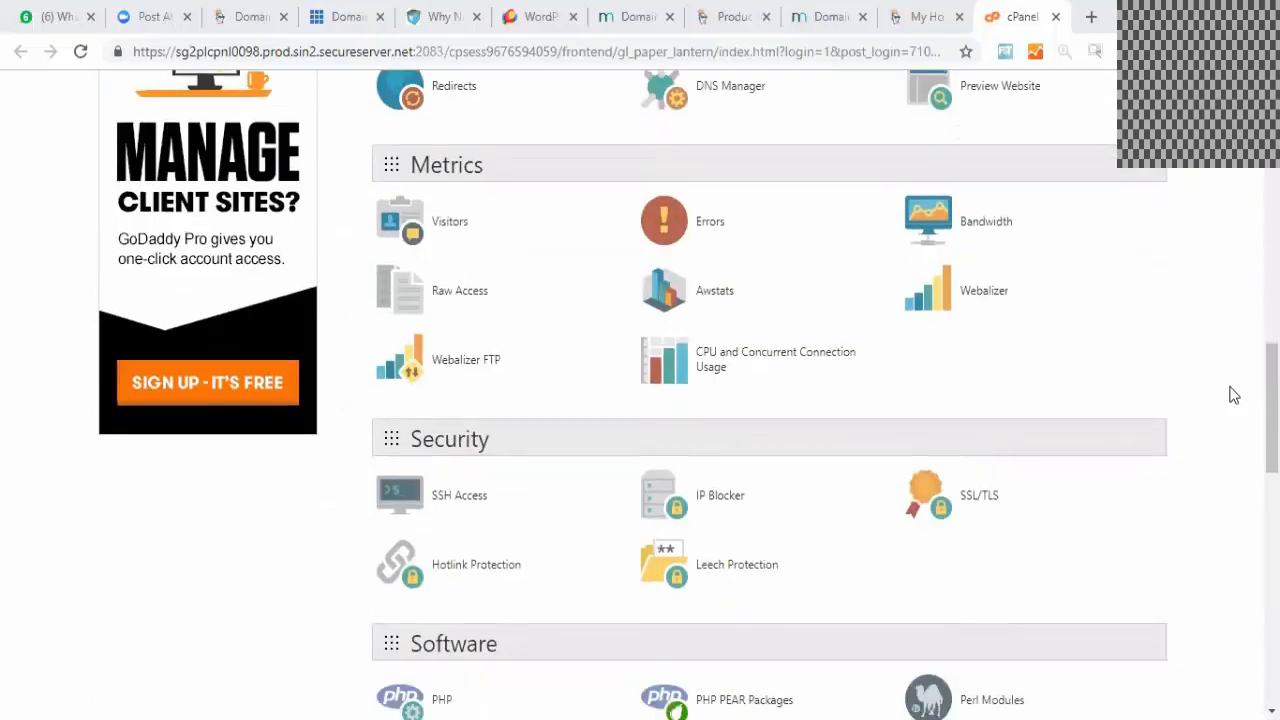
scroll(1233, 395, up, 1)
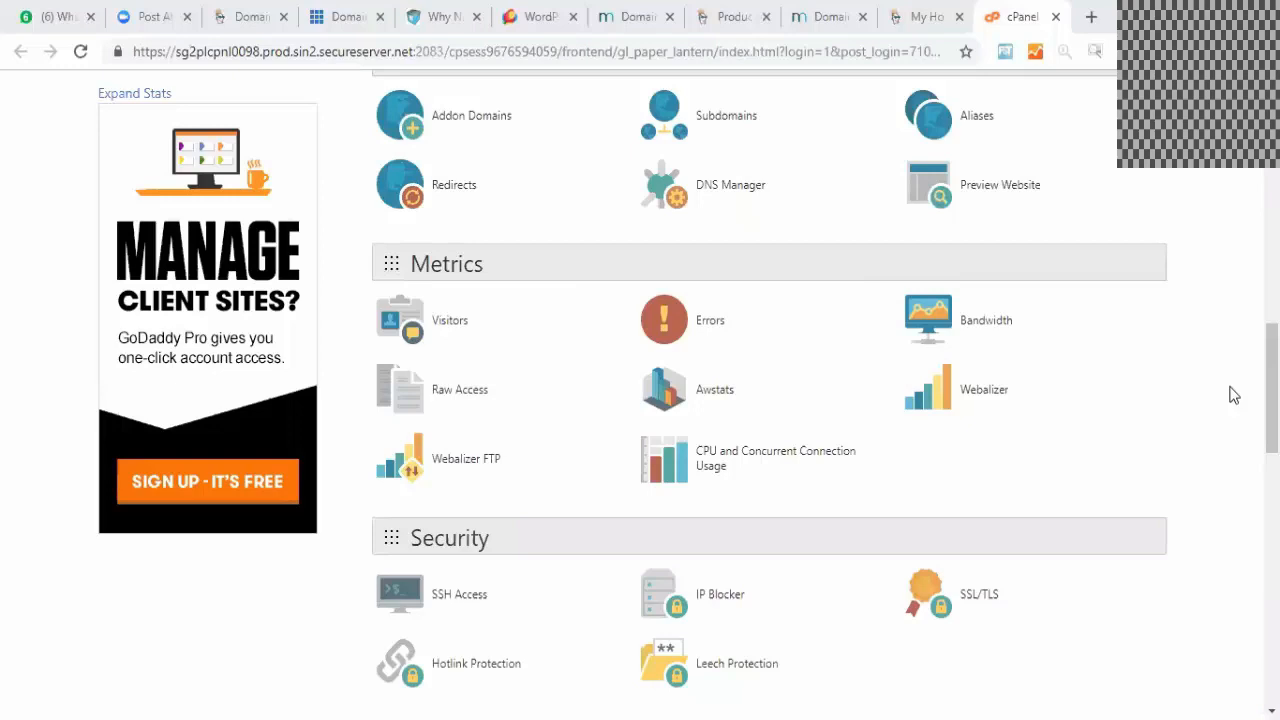
scroll(1233, 395, up, 8)
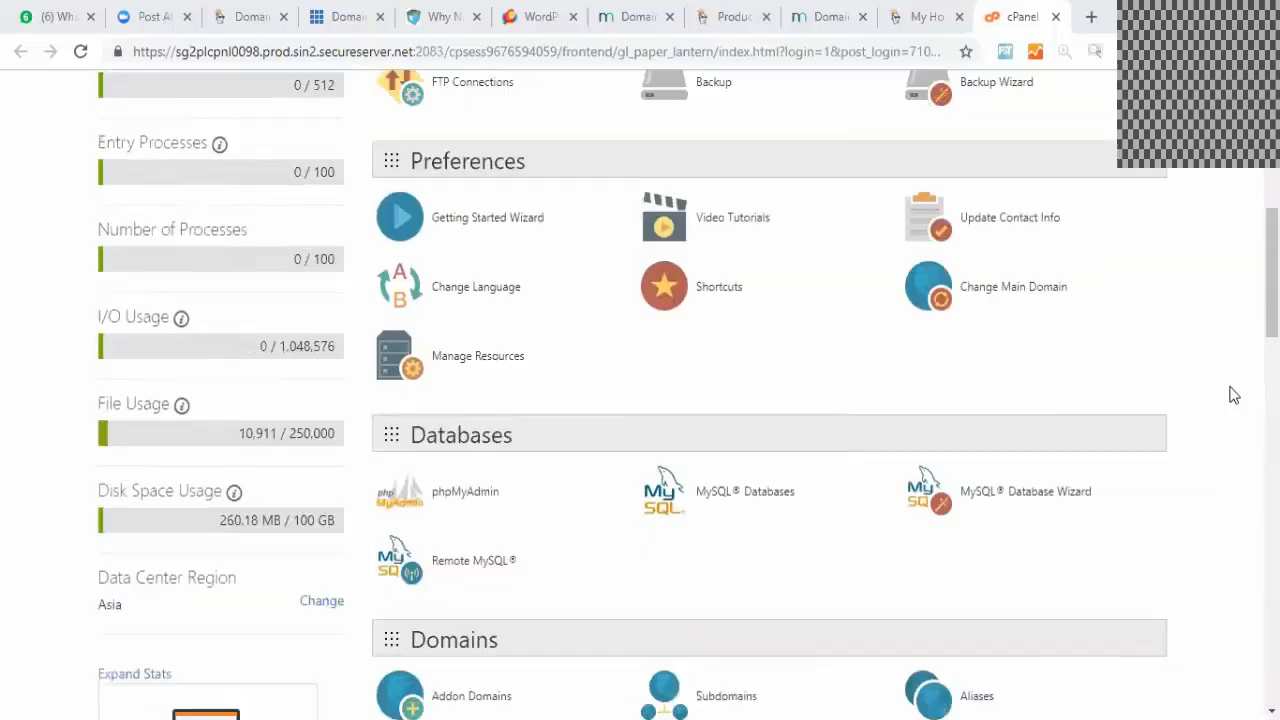
scroll(1233, 395, up, 4)
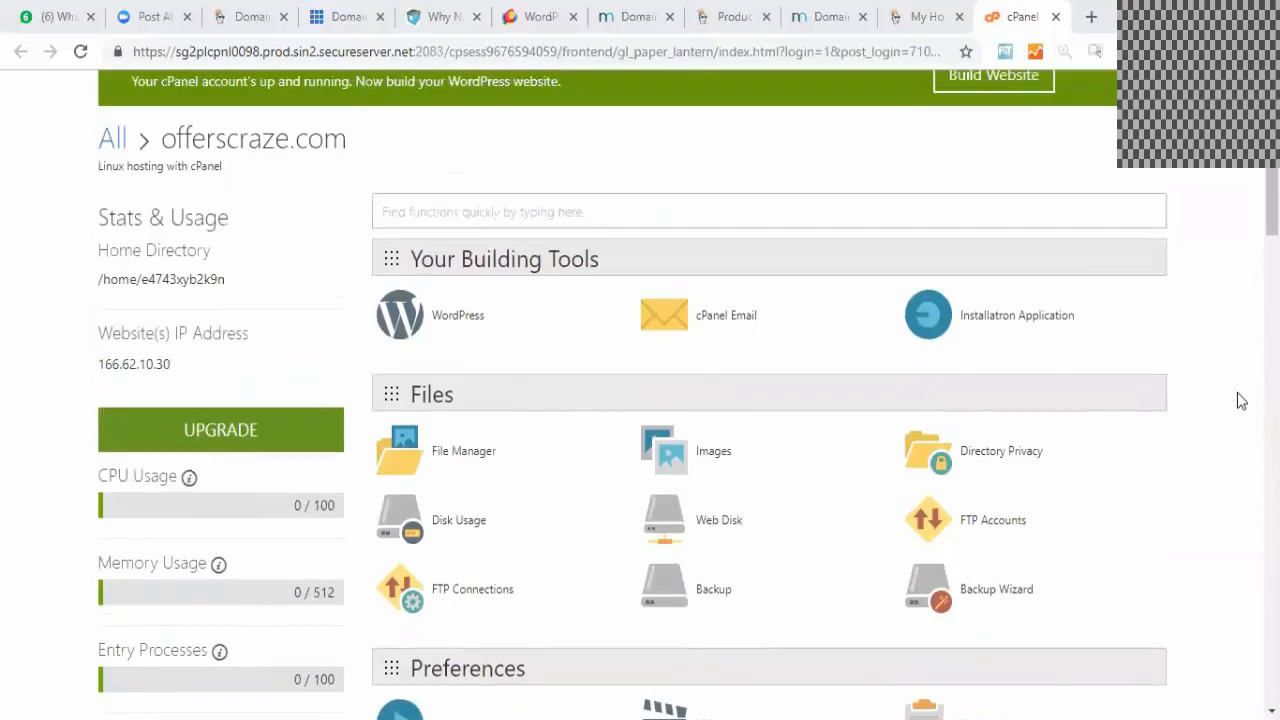
scroll(1238, 400, up, 1)
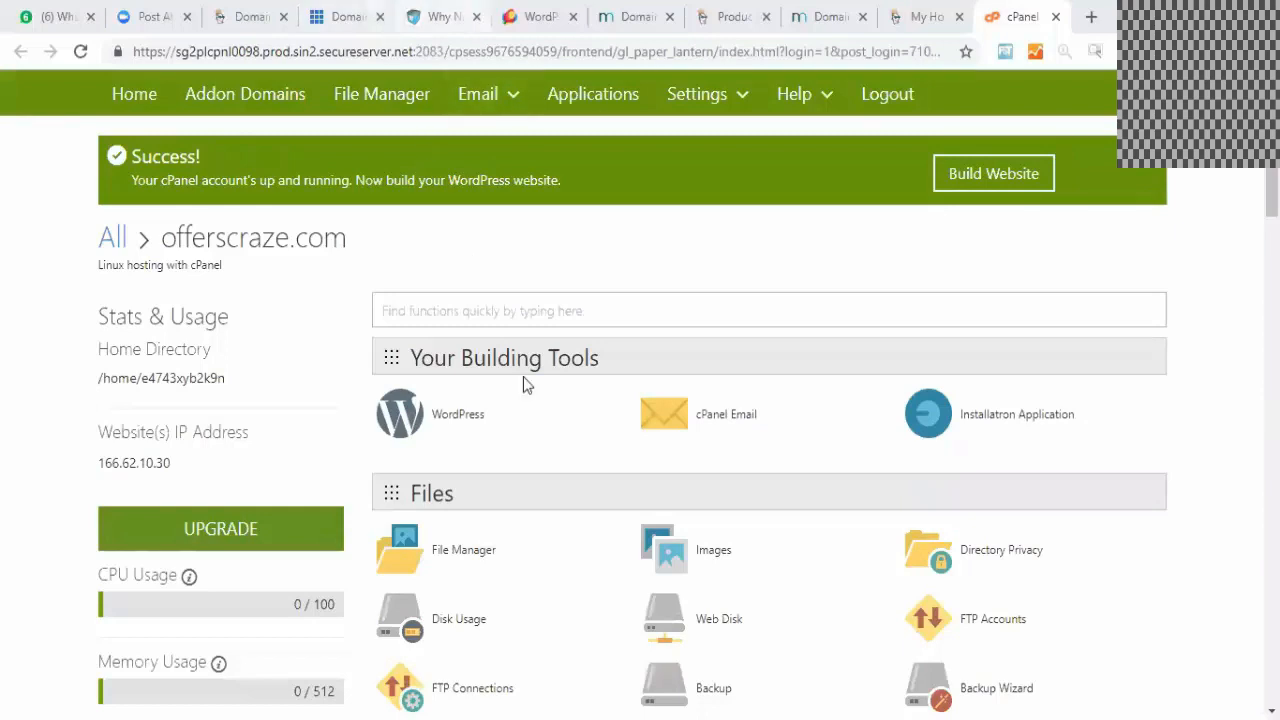
scroll(519, 460, up, 1)
scroll(521, 481, down, 1)
scroll(521, 481, up, 1)
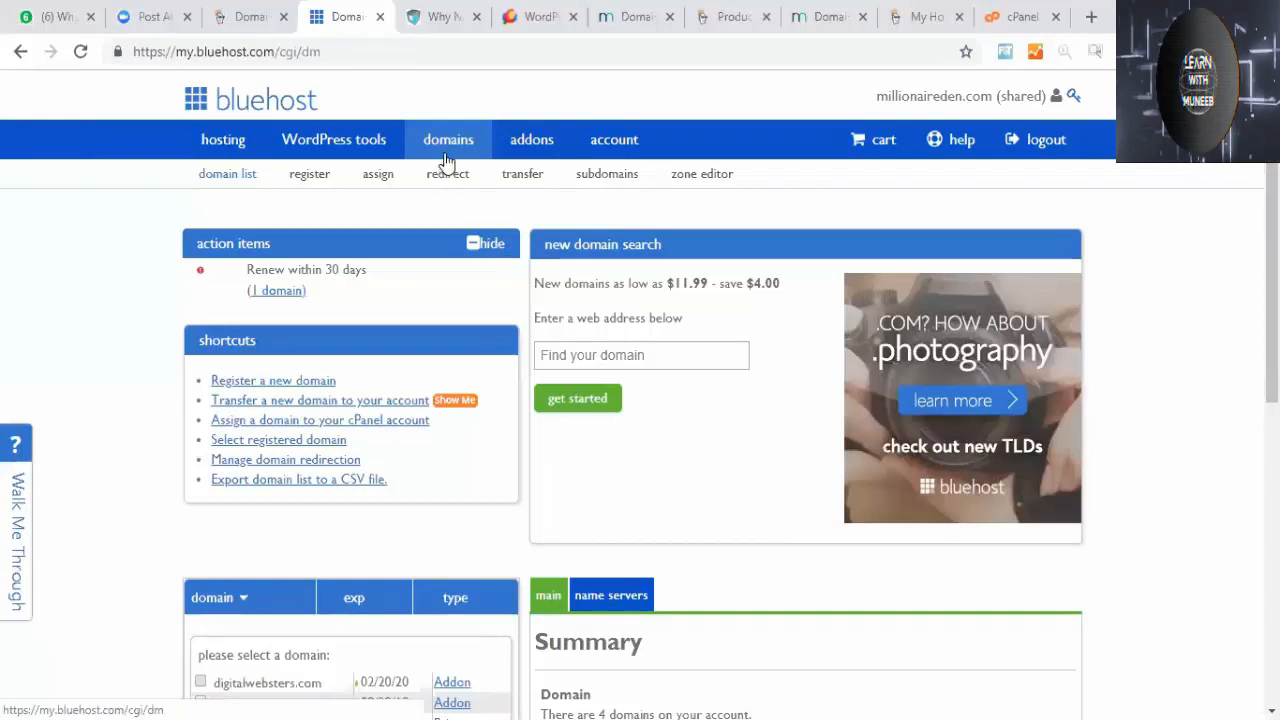
- Review the domain list in the Bluehost domain manager
scroll(457, 394, down, 5)
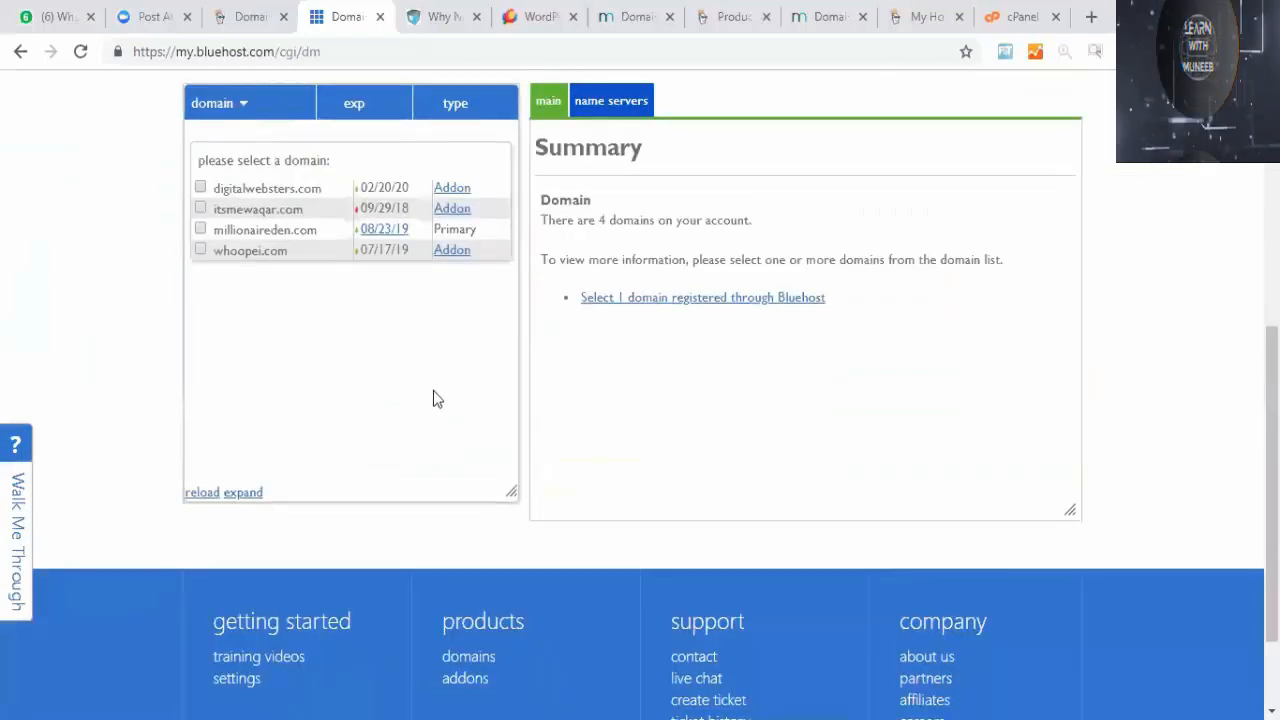
scroll(287, 315, up, 1)
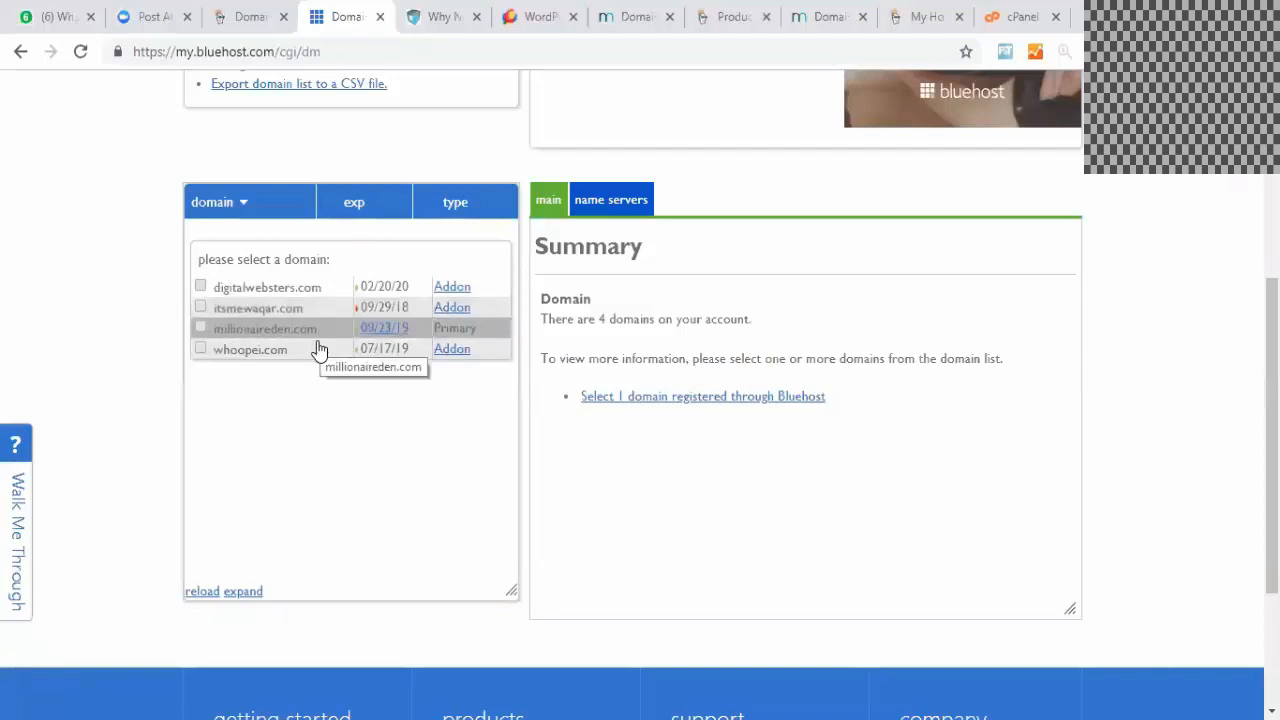
scroll(551, 540, up, 1)
scroll(545, 510, up, 3)
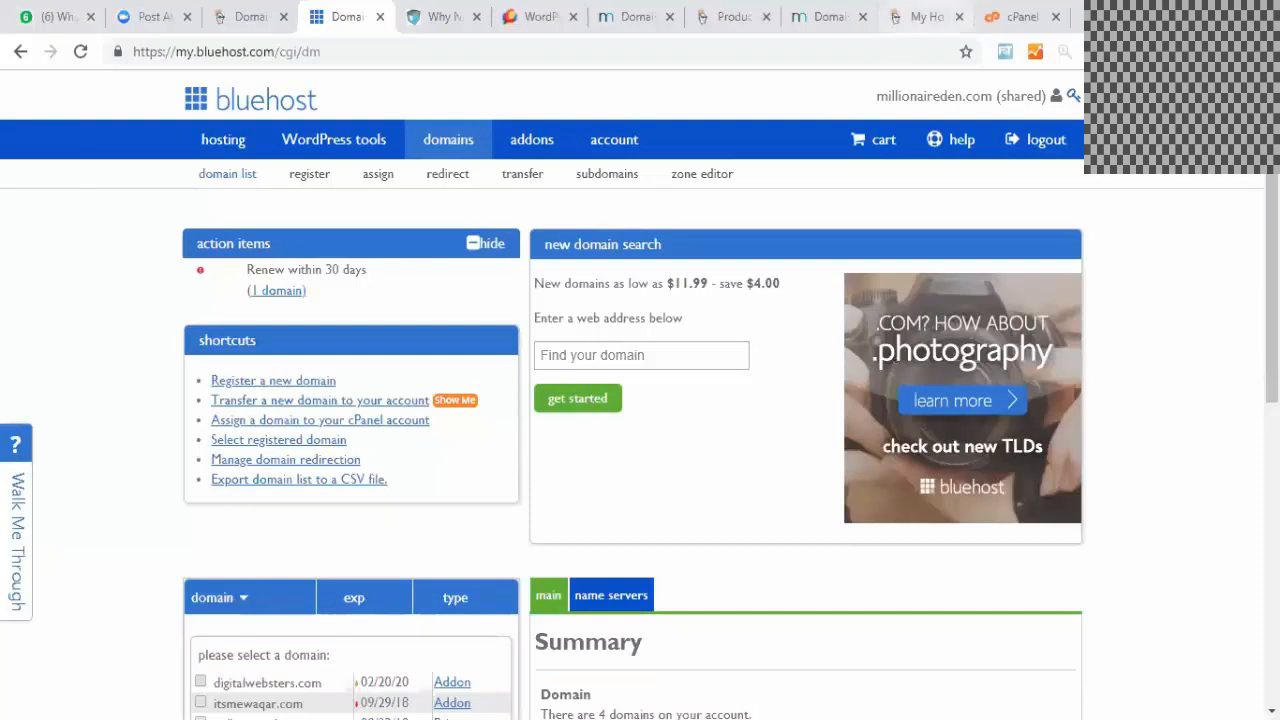
- Open demo2.digitalwebsters.com in a new browser tab
key(ctrl+t)
text(demo2.digitalwebsters.com)
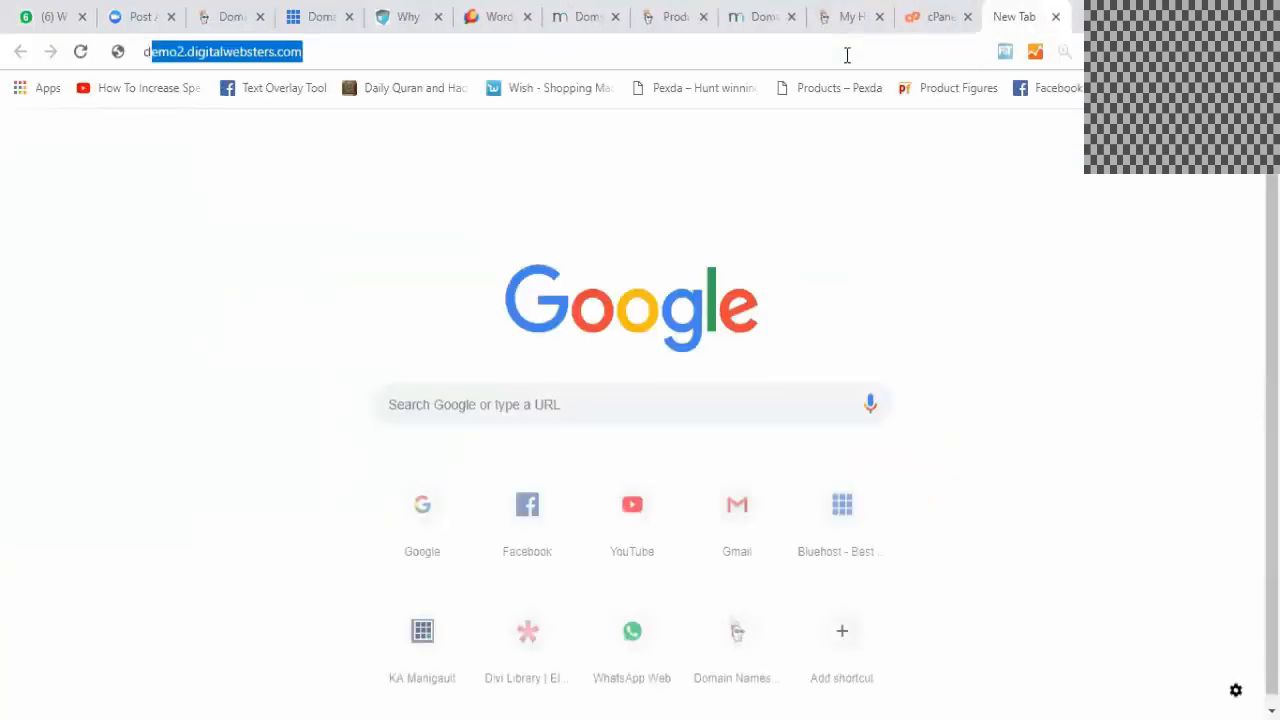
key(Return)
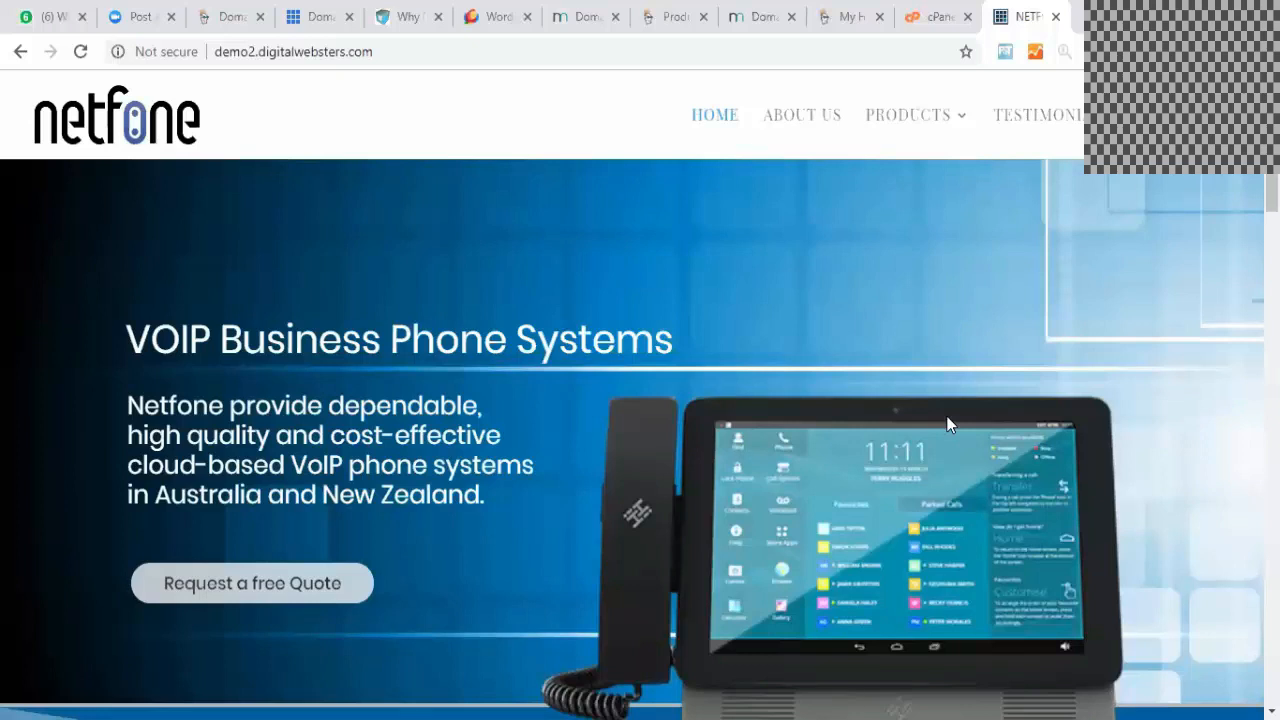
- Browse the demo site and highlight the digitalwebsters.com part of its address
scroll(804, 335, down, 8)
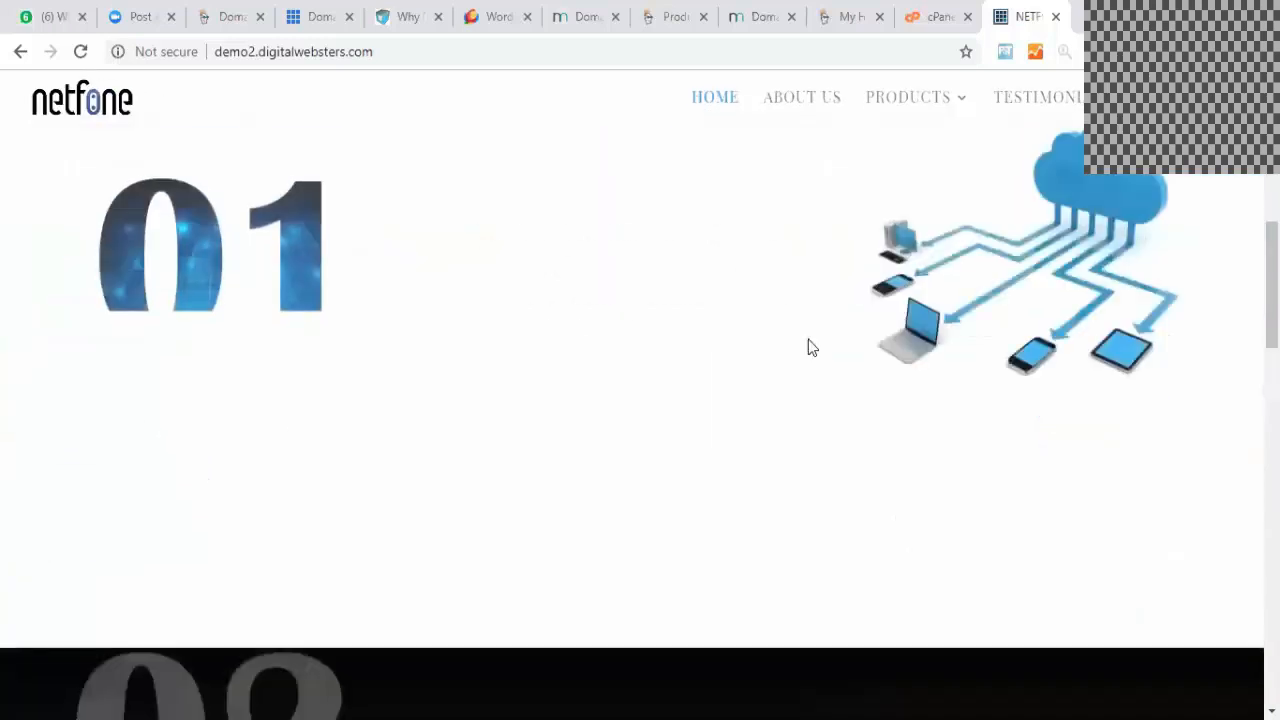
scroll(806, 349, down, 4)
scroll(343, 106, up, 3)
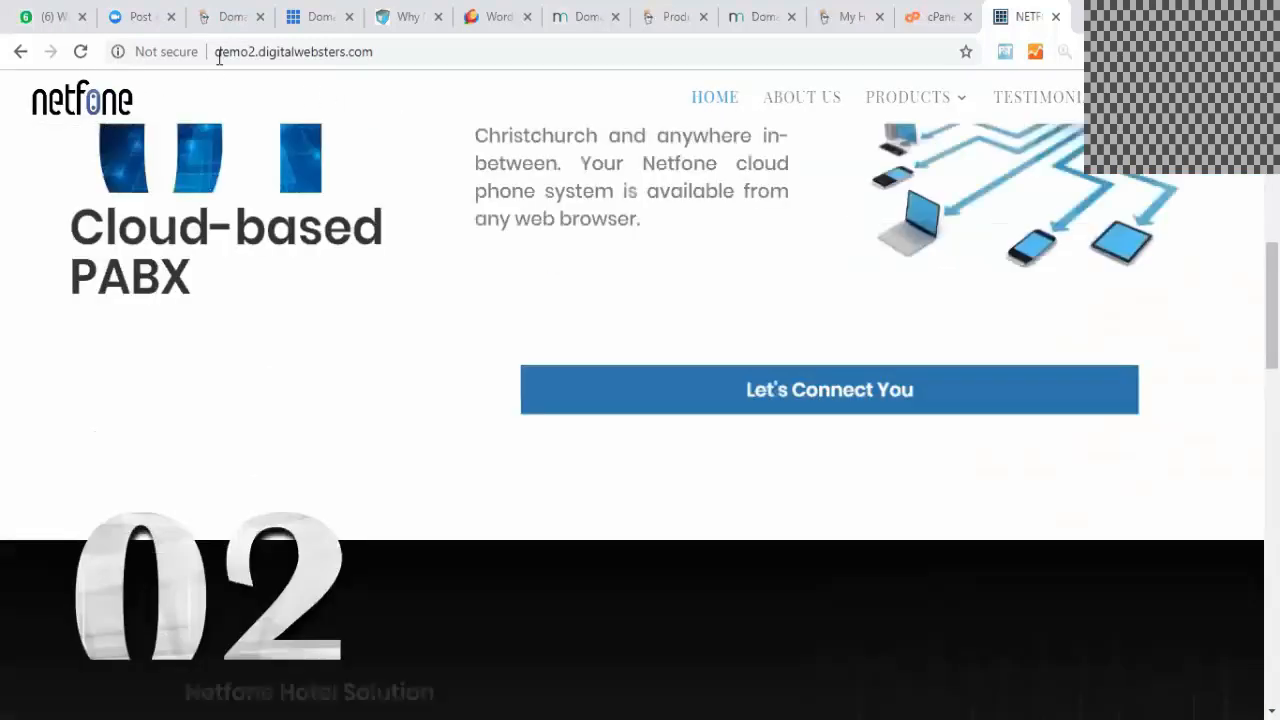
scroll(219, 57, up, 7)
click(250, 53)
drag(252, 53, 382, 55)
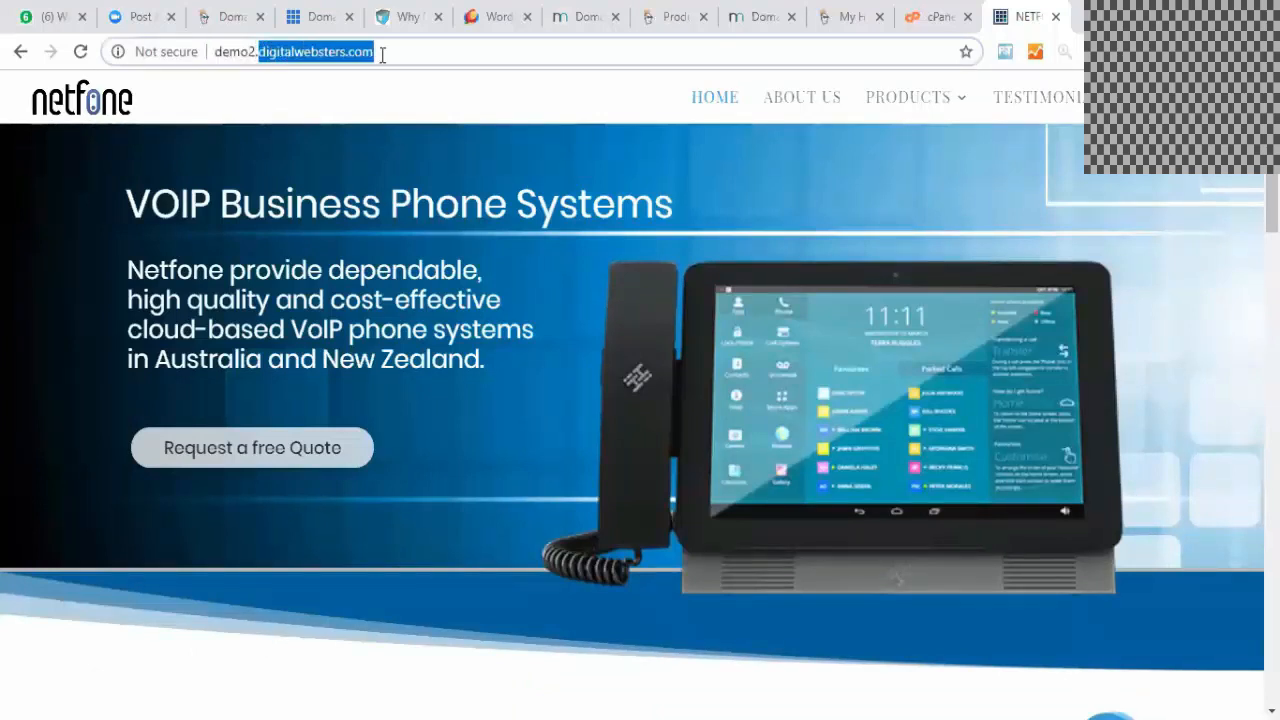
- Return to the Bluehost domain manager and review the account's domain list
click(315, 18)
scroll(484, 531, down, 2)
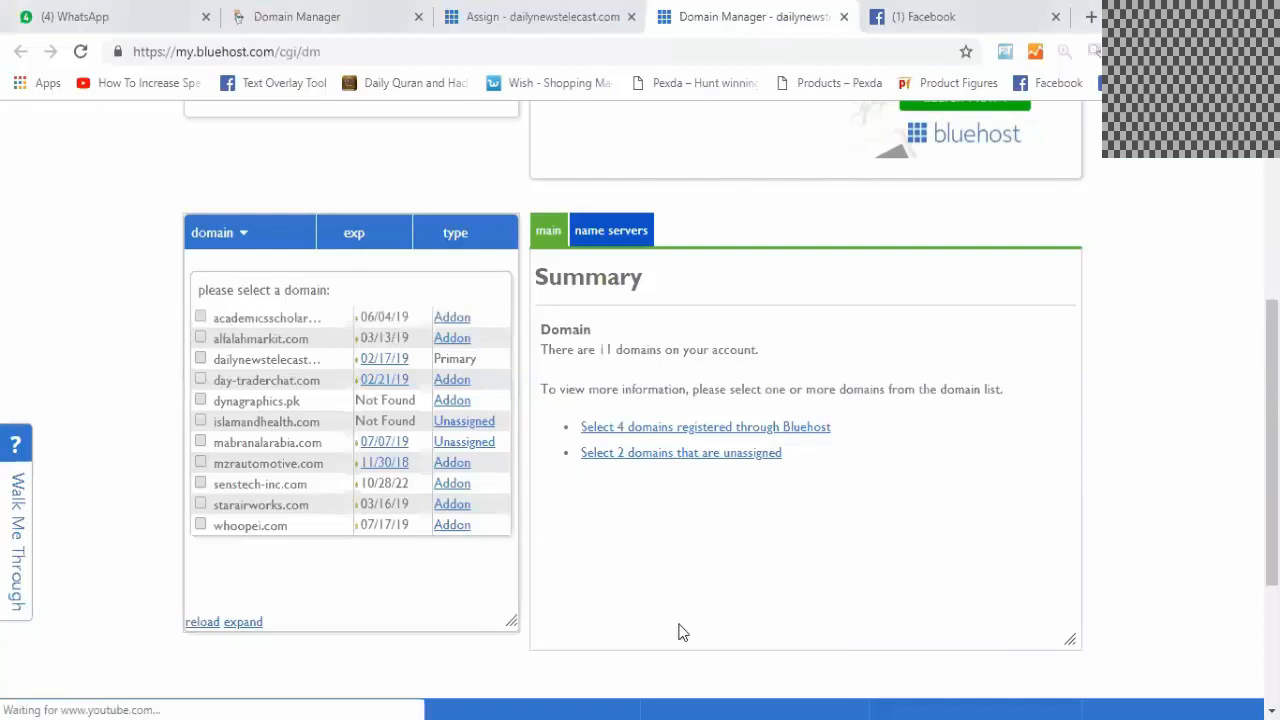
scroll(680, 628, up, 1)
scroll(680, 625, up, 4)
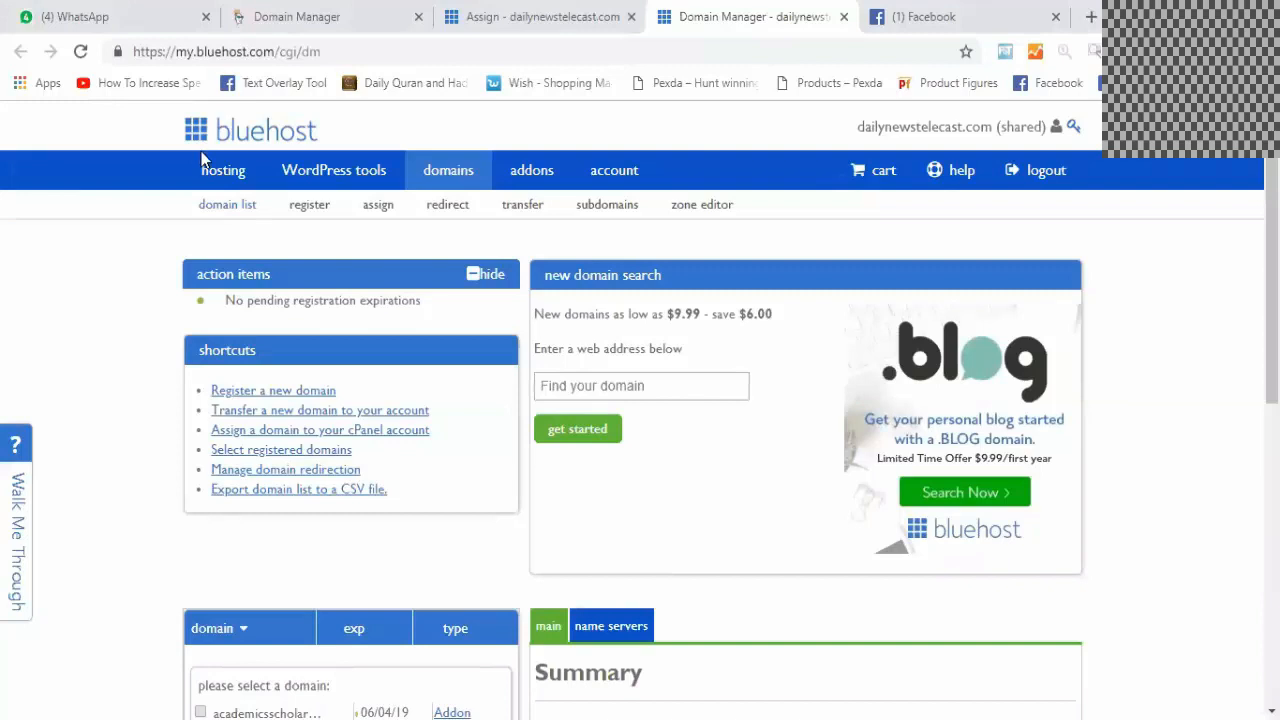
- Open the Bluehost hosting home page and browse its tool sections
click(222, 172)
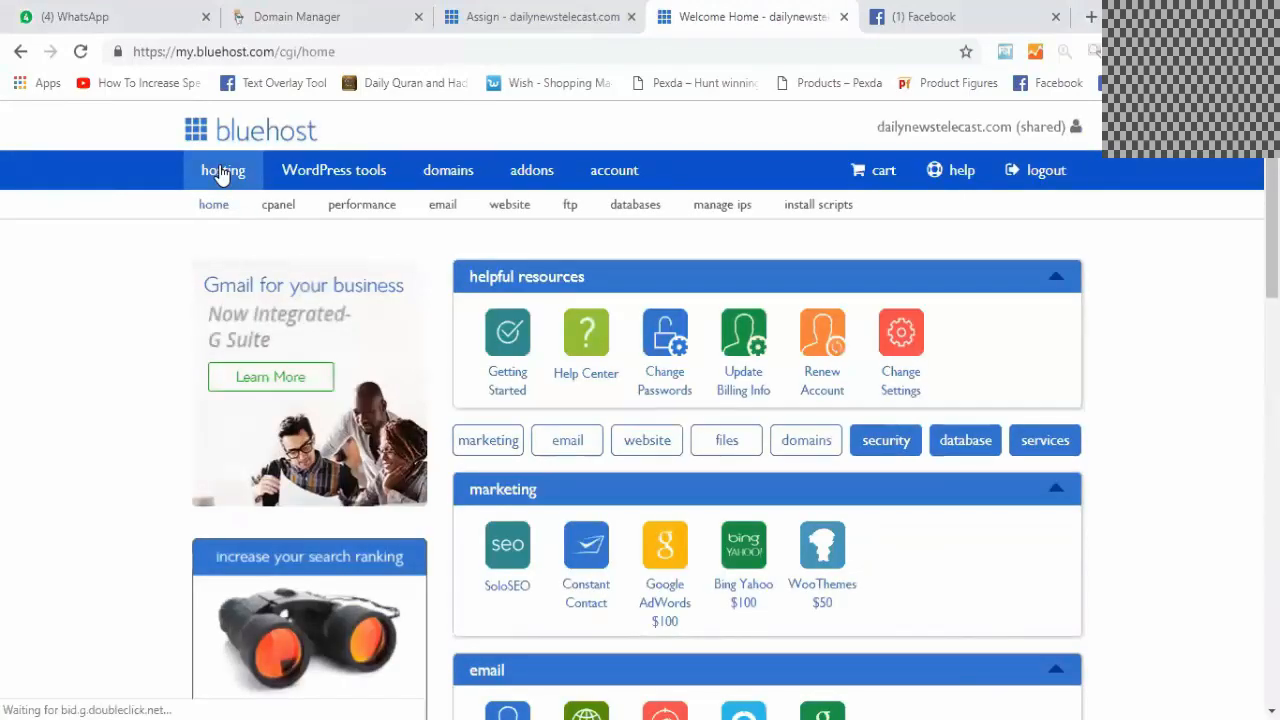
scroll(650, 438, down, 4)
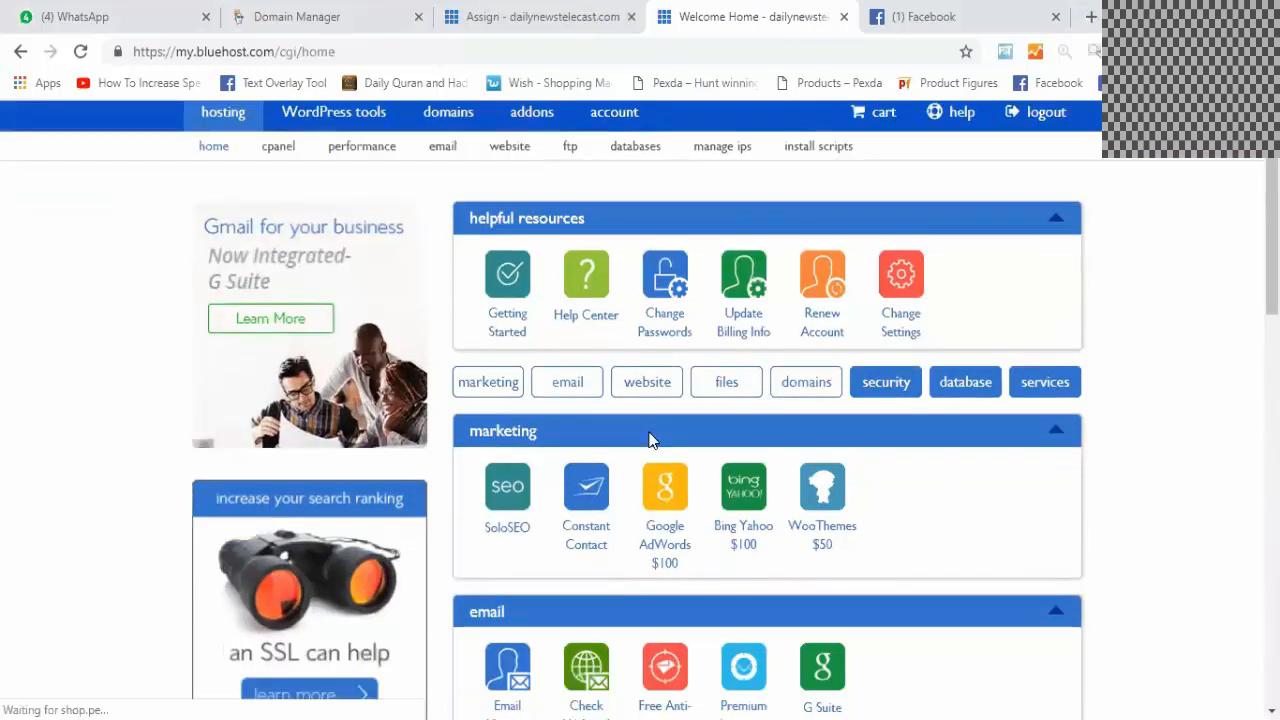
scroll(660, 425, down, 4)
scroll(677, 406, up, 8)
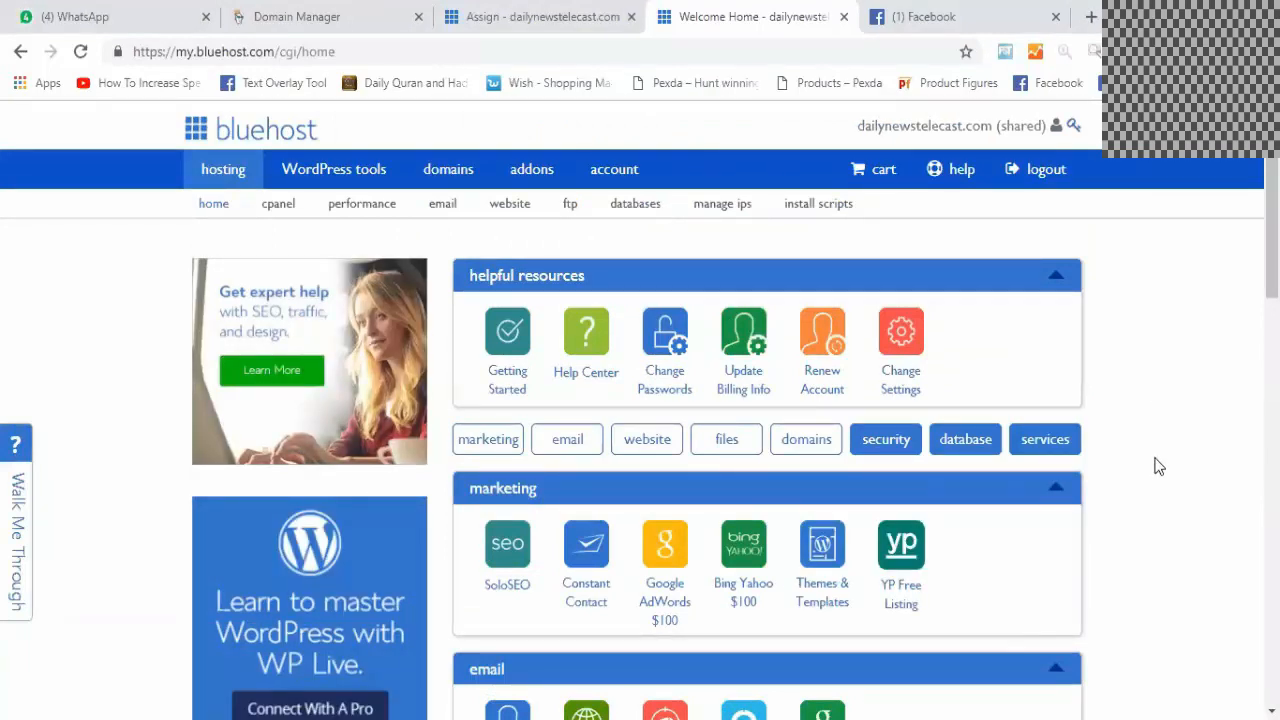
scroll(1170, 455, down, 6)
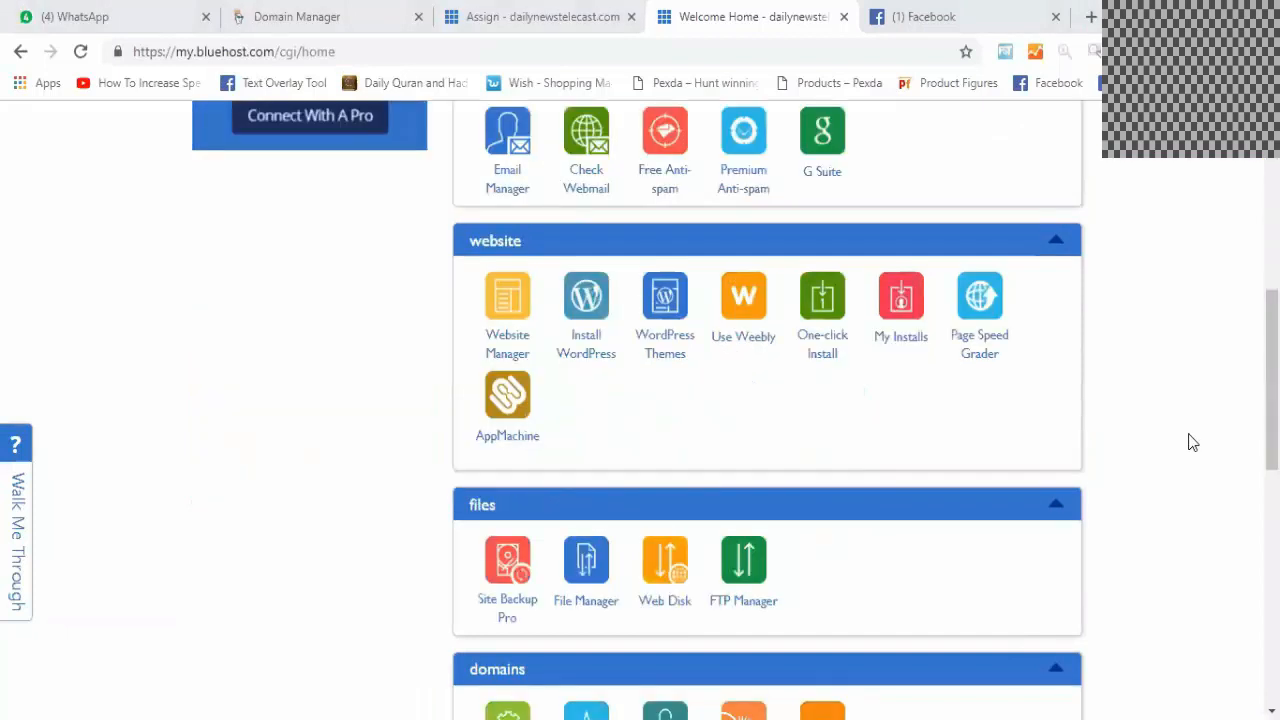
scroll(1188, 443, up, 1)
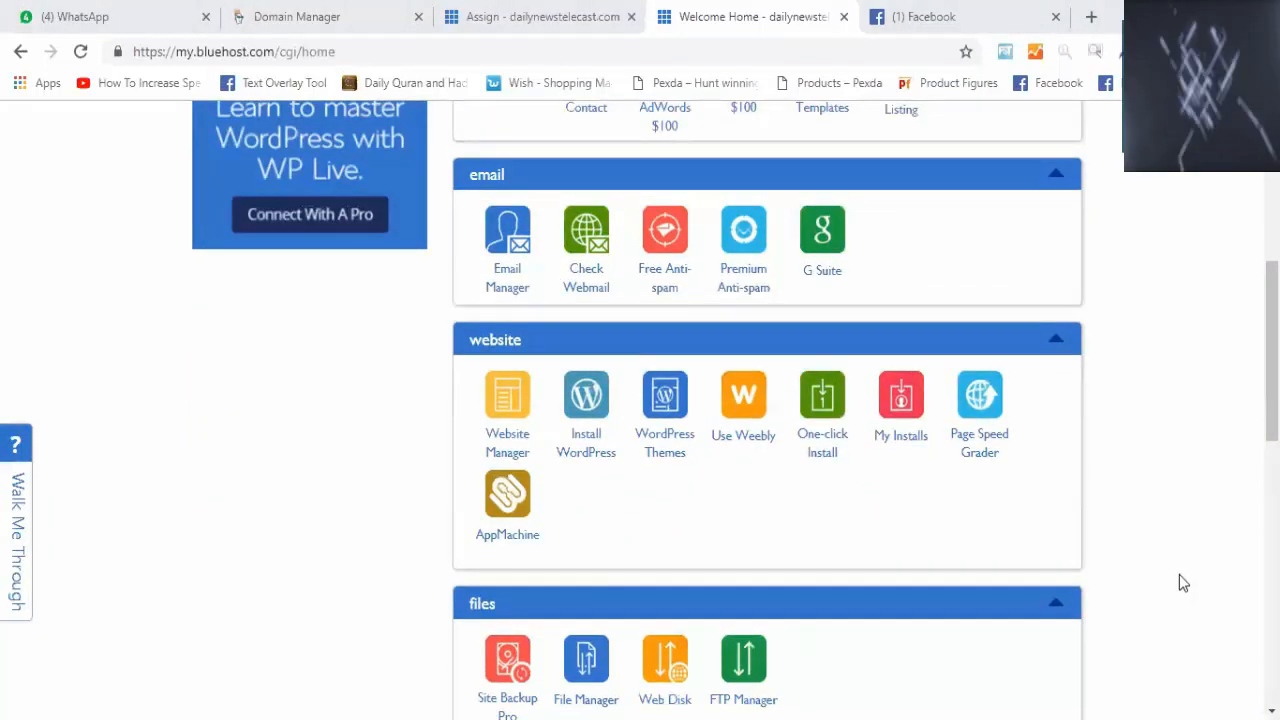
scroll(1179, 574, up, 2)
scroll(1179, 583, up, 3)
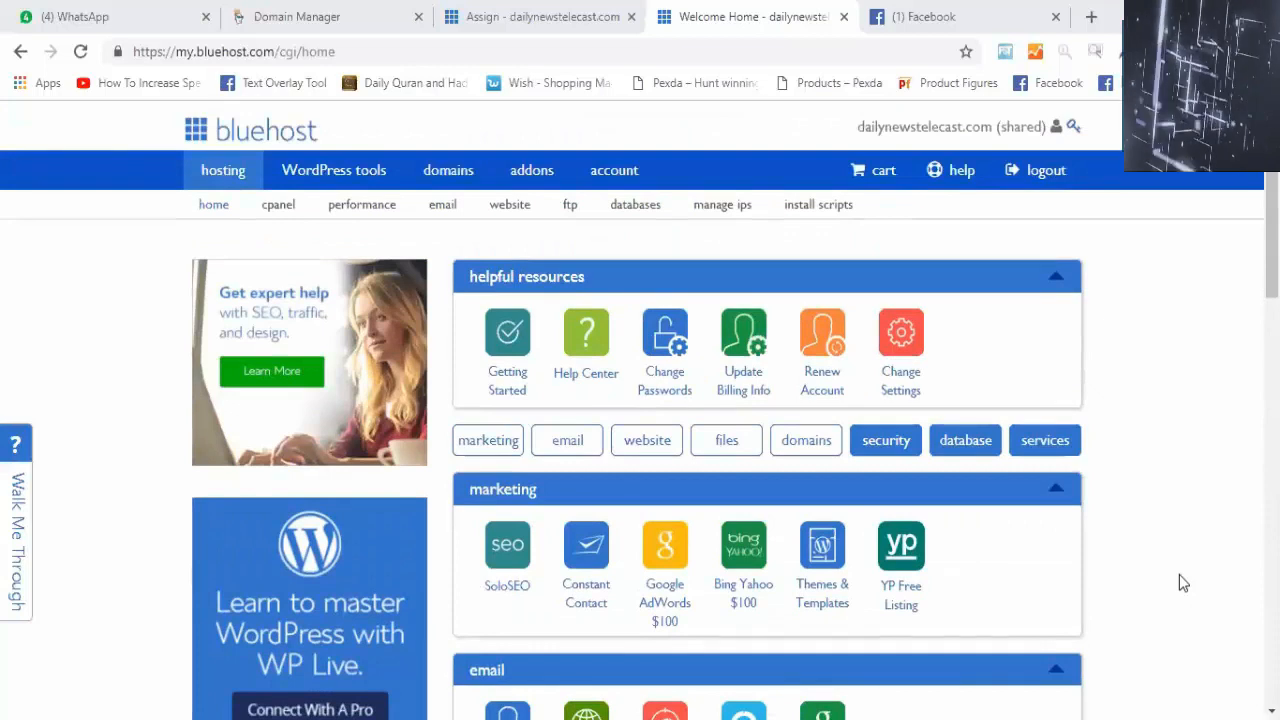
scroll(1176, 546, down, 2)
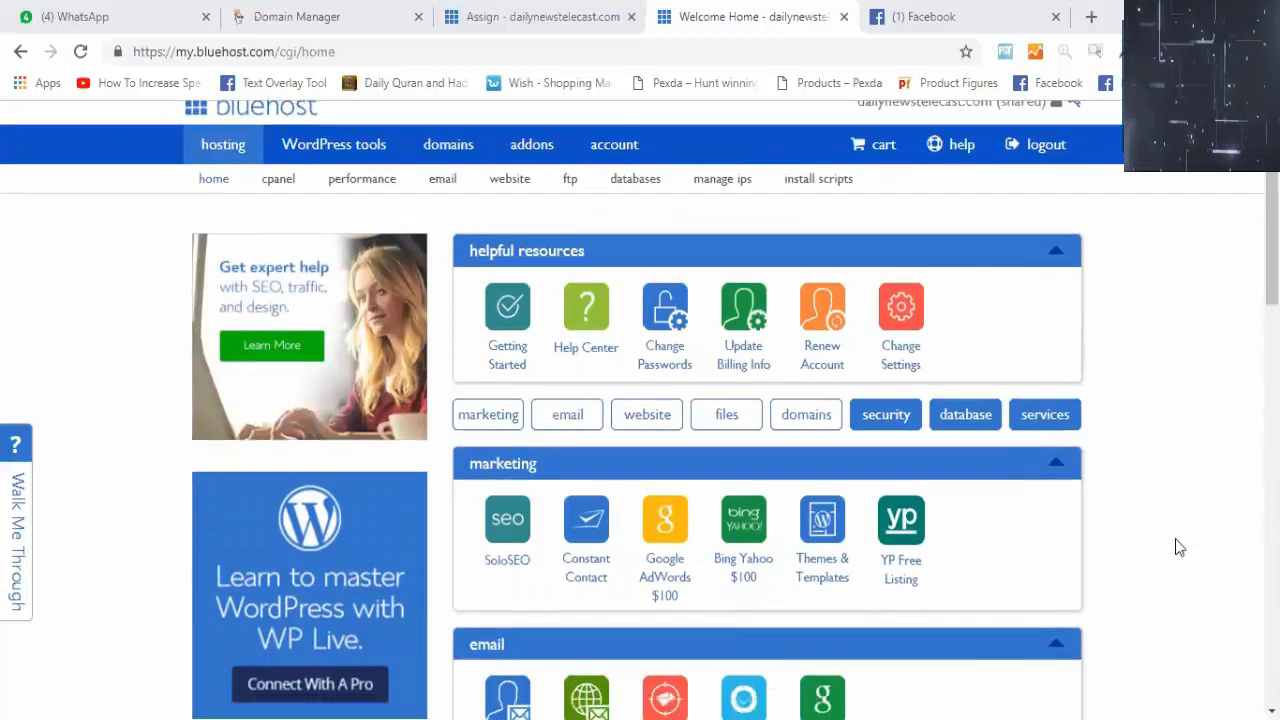
scroll(1000, 371, down, 4)
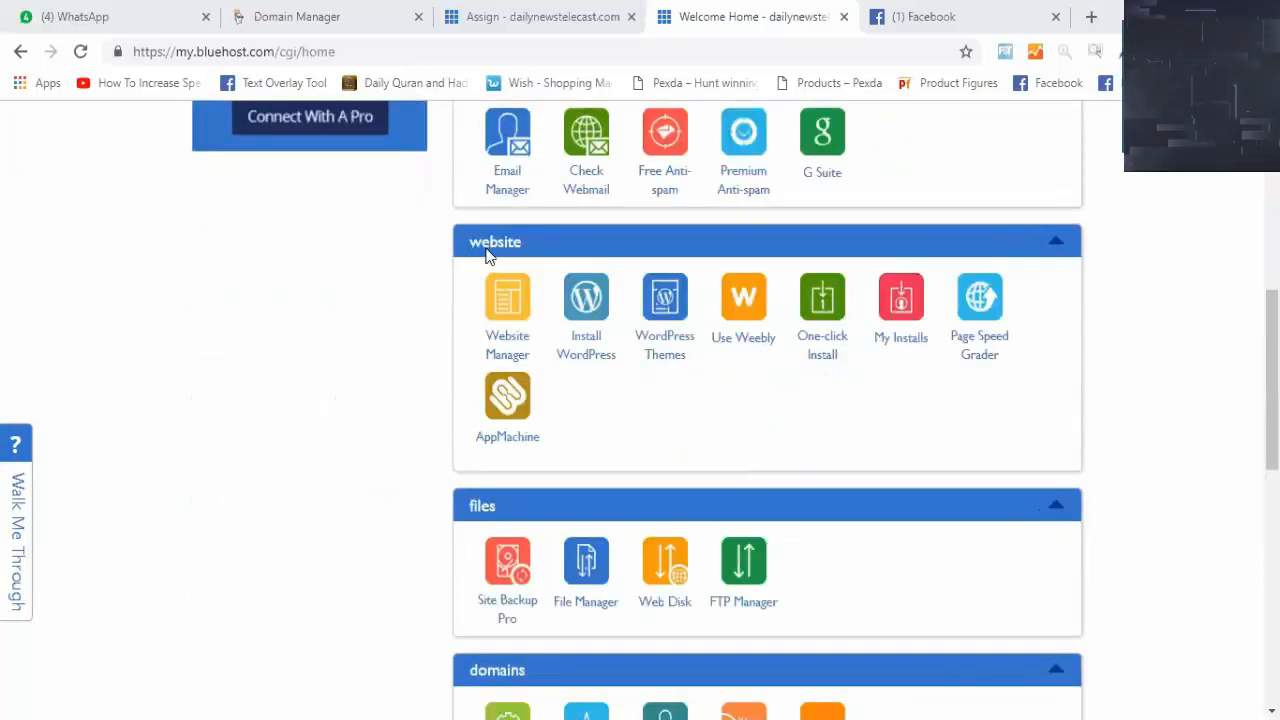
- Launch Install WordPress from the website tools and view the domain selection page
click(601, 311)
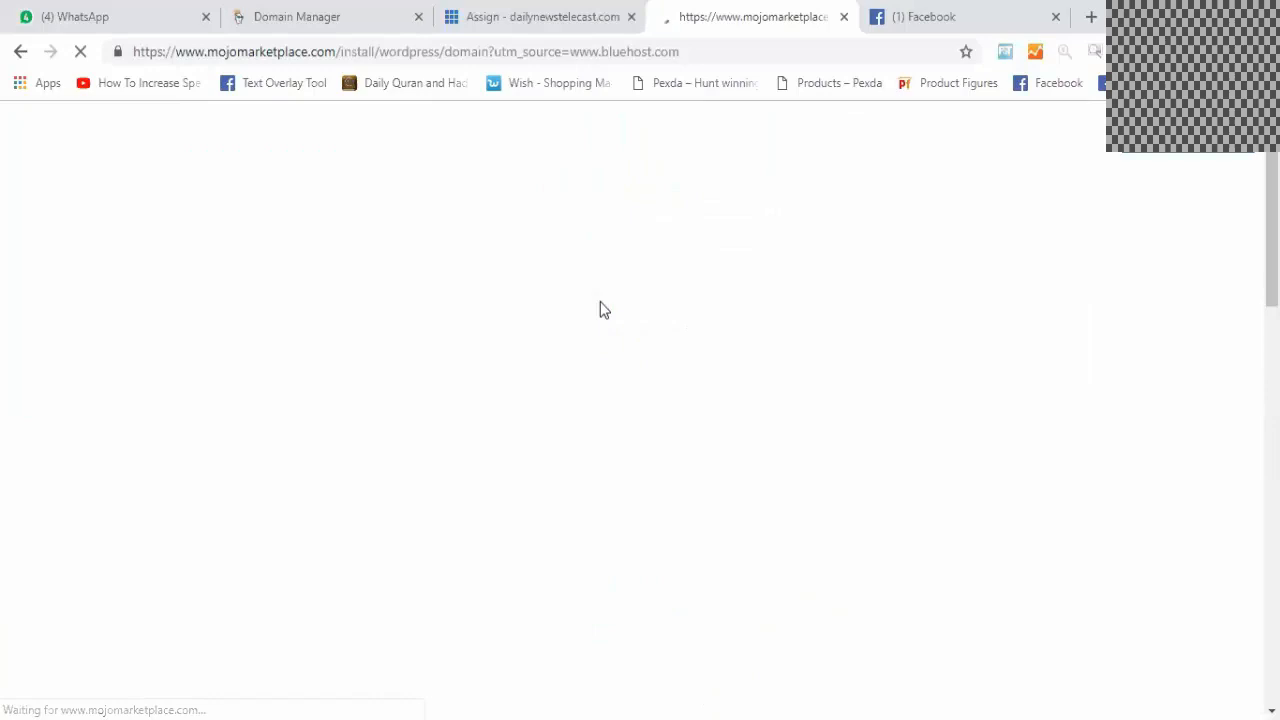
scroll(1191, 499, down, 2)
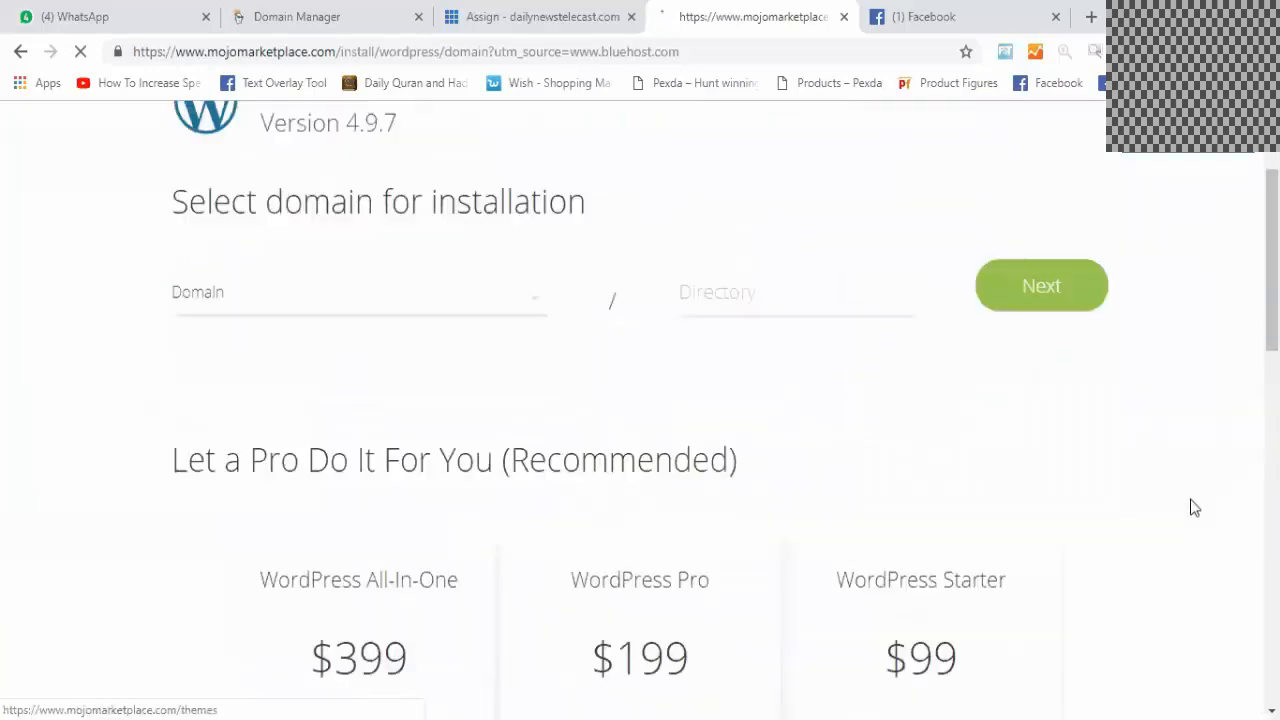
scroll(1197, 501, up, 2)
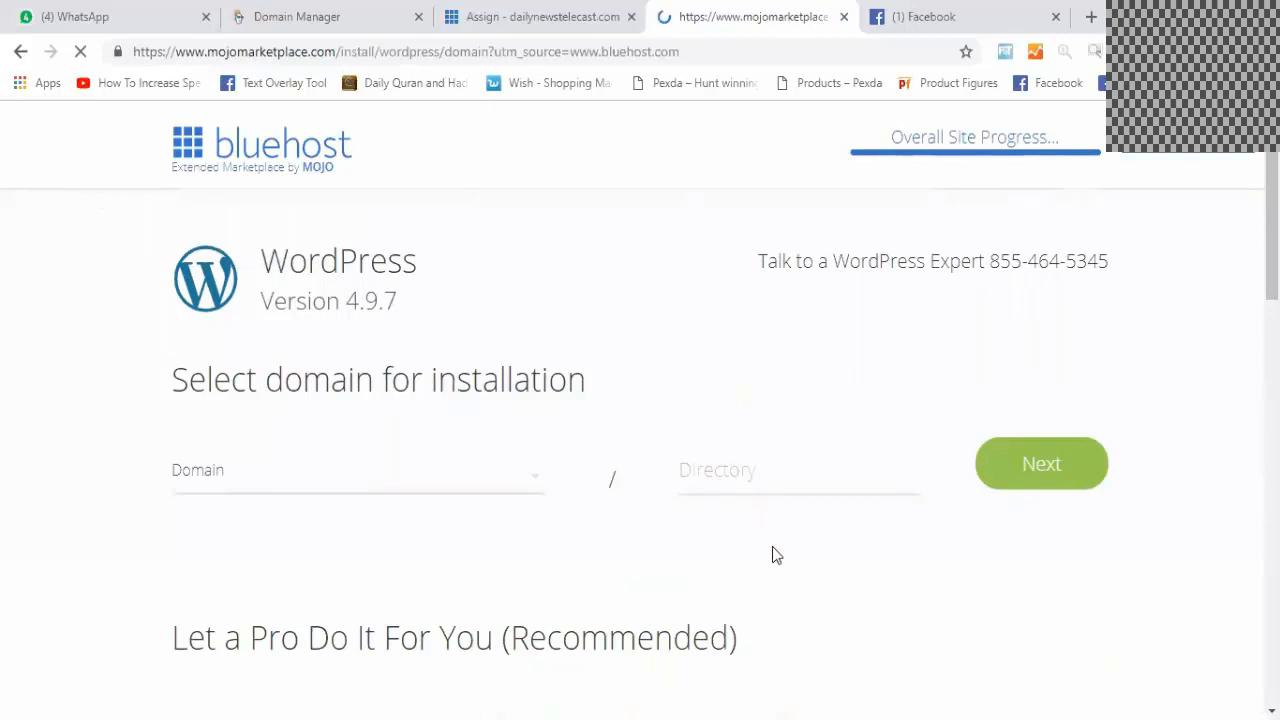
scroll(772, 553, down, 1)
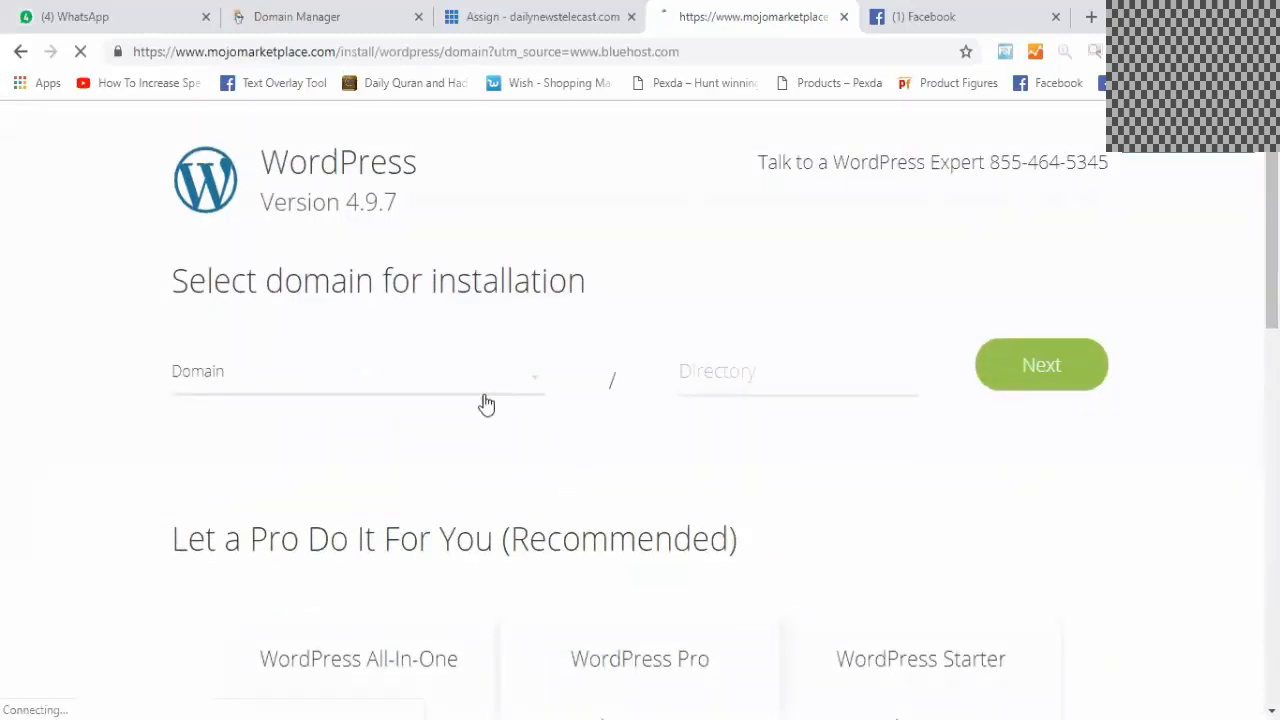
click(514, 386)
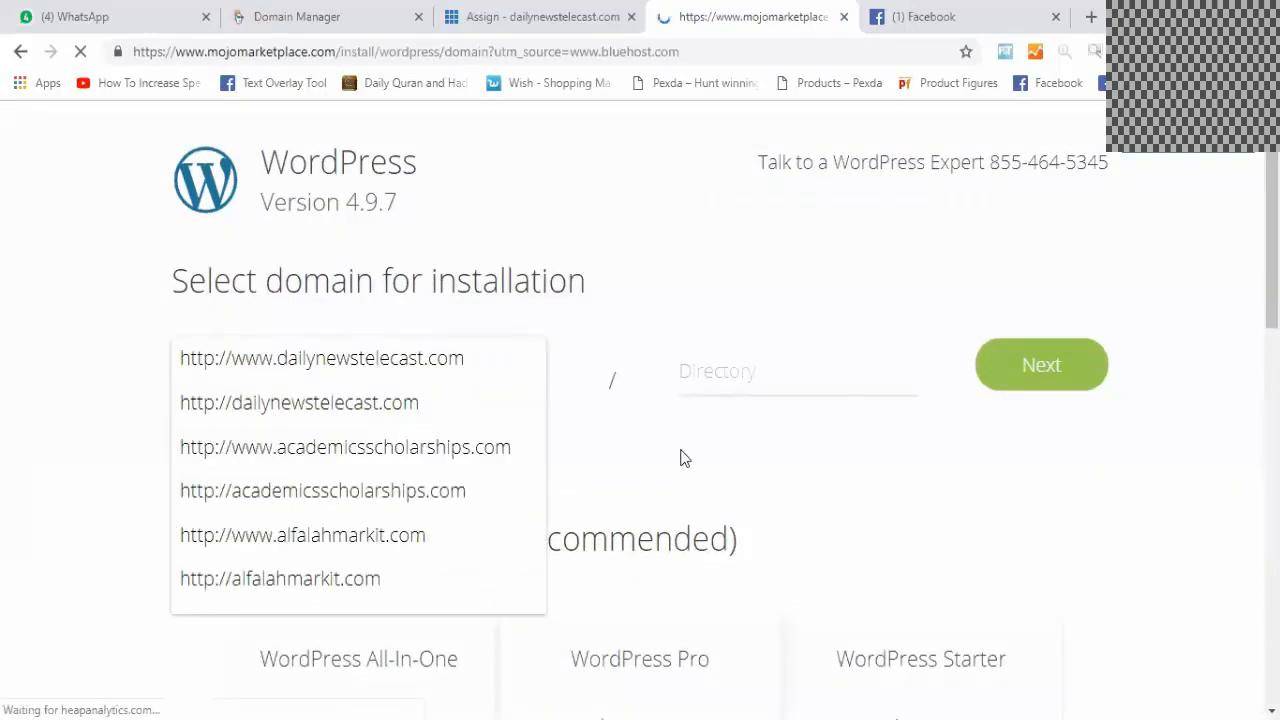
scroll(453, 408, down, 8)
scroll(455, 408, down, 8)
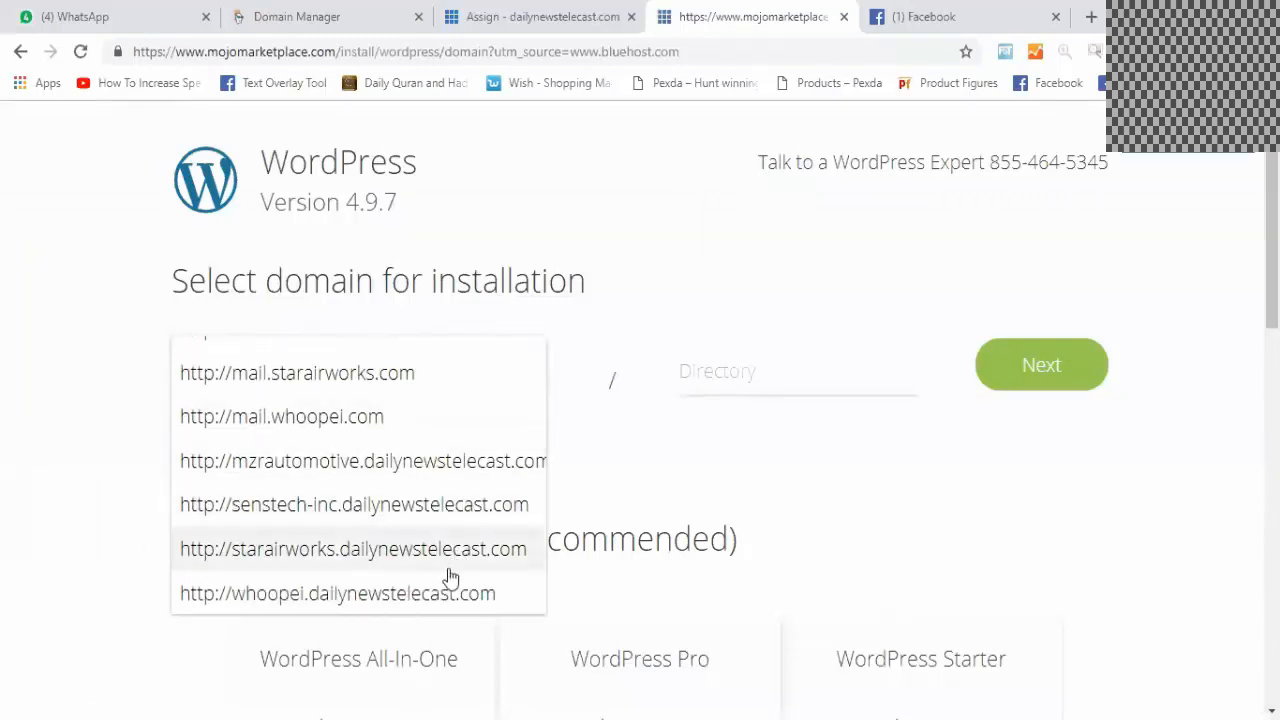
scroll(449, 577, up, 5)
scroll(461, 551, up, 10)
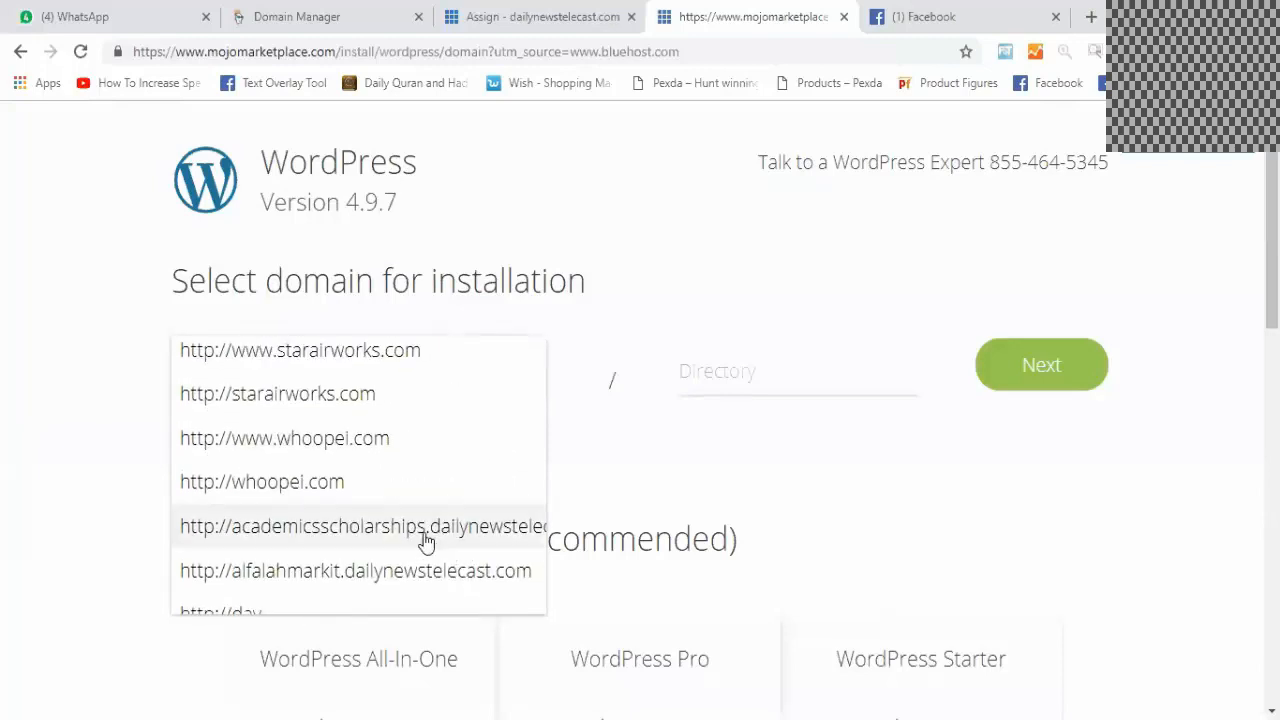
click(334, 484)
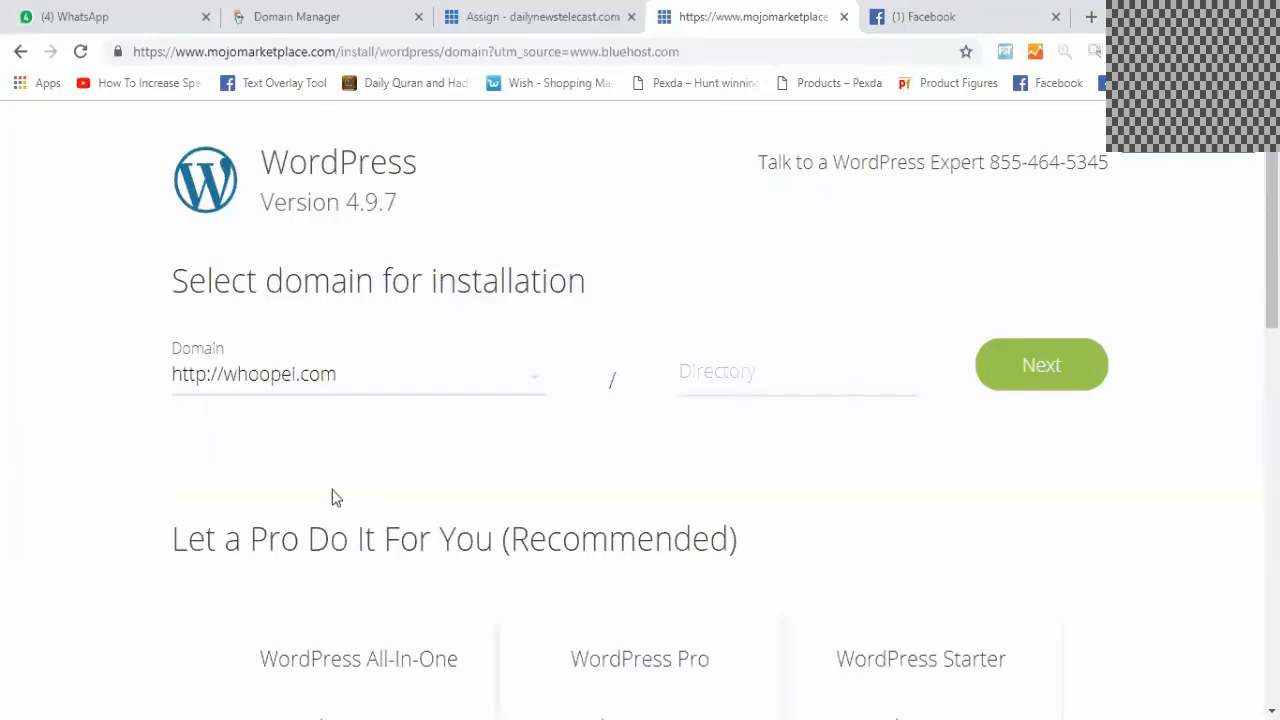
- Leave the directory blank, continue, and confirm that overwriting the existing directory content is safe
click(755, 387)
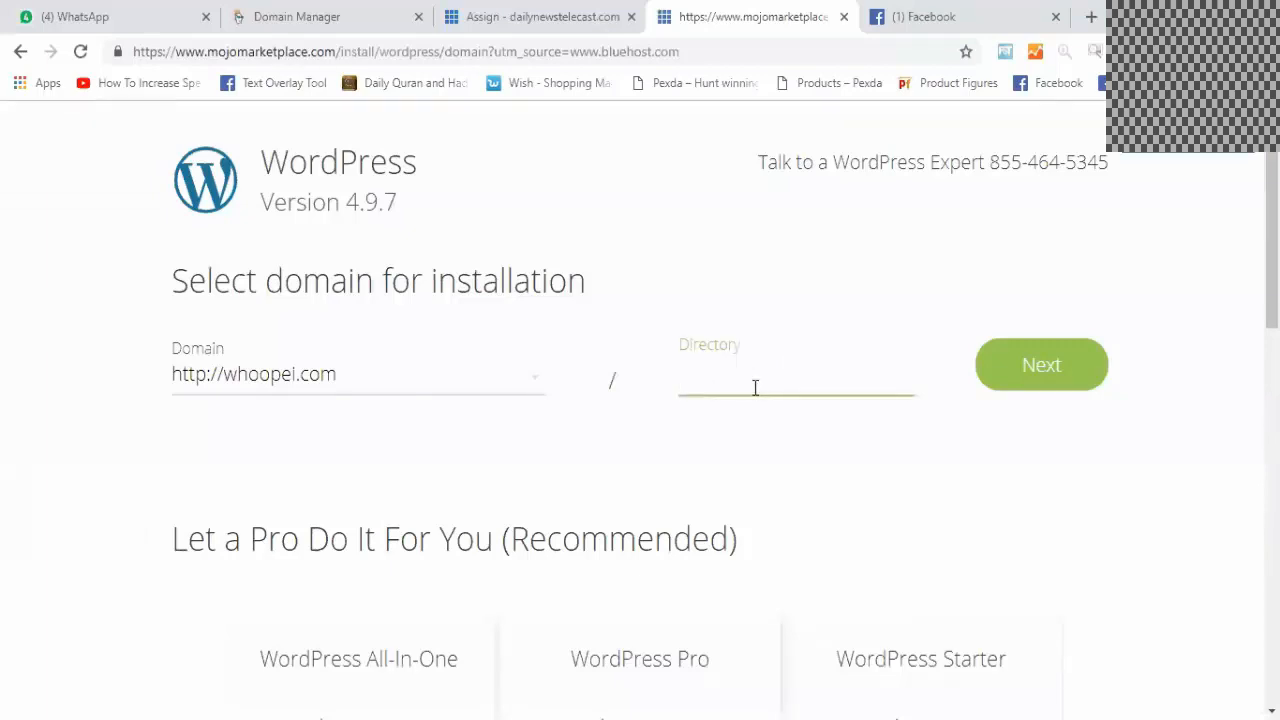
click(1048, 356)
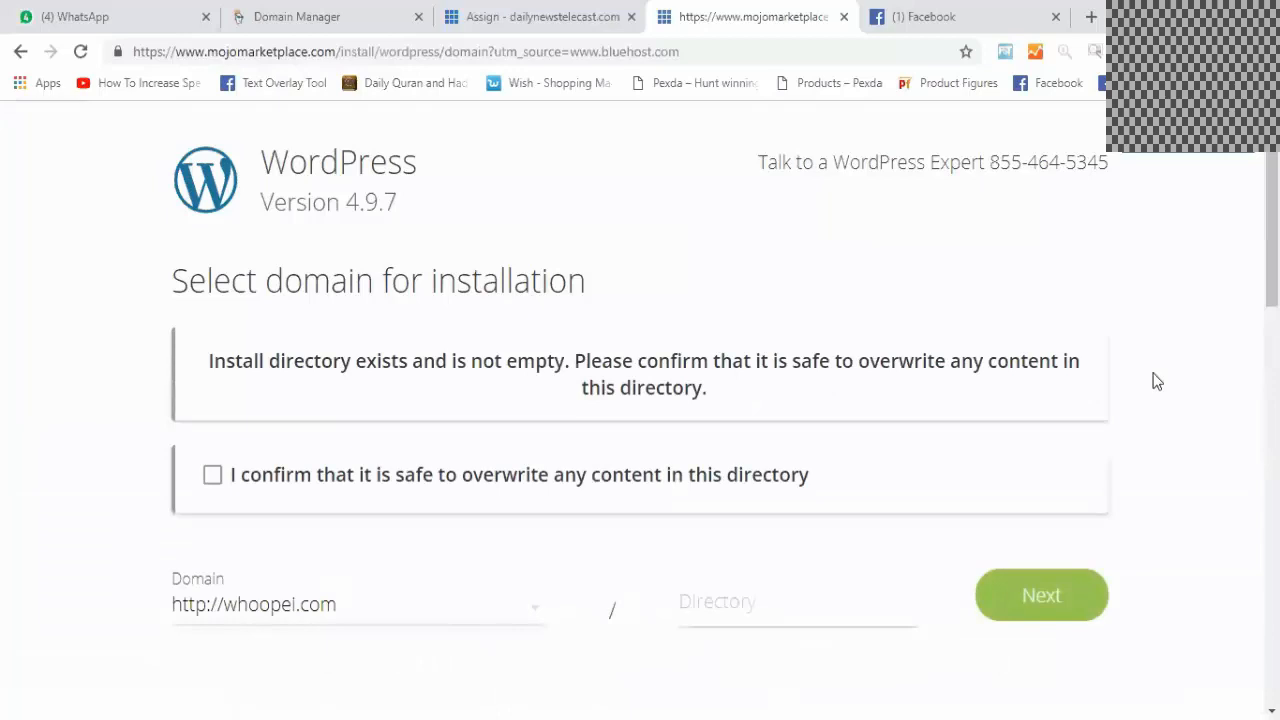
scroll(1157, 346, down, 1)
click(218, 377)
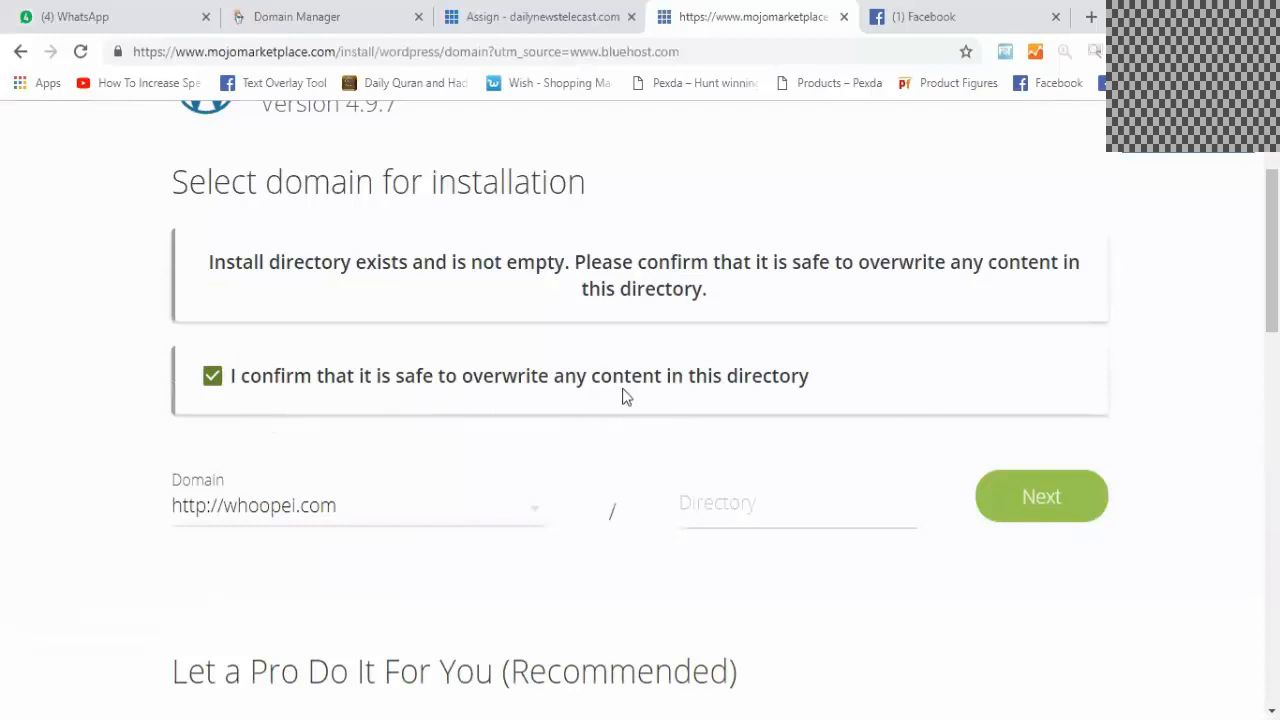
click(1040, 498)
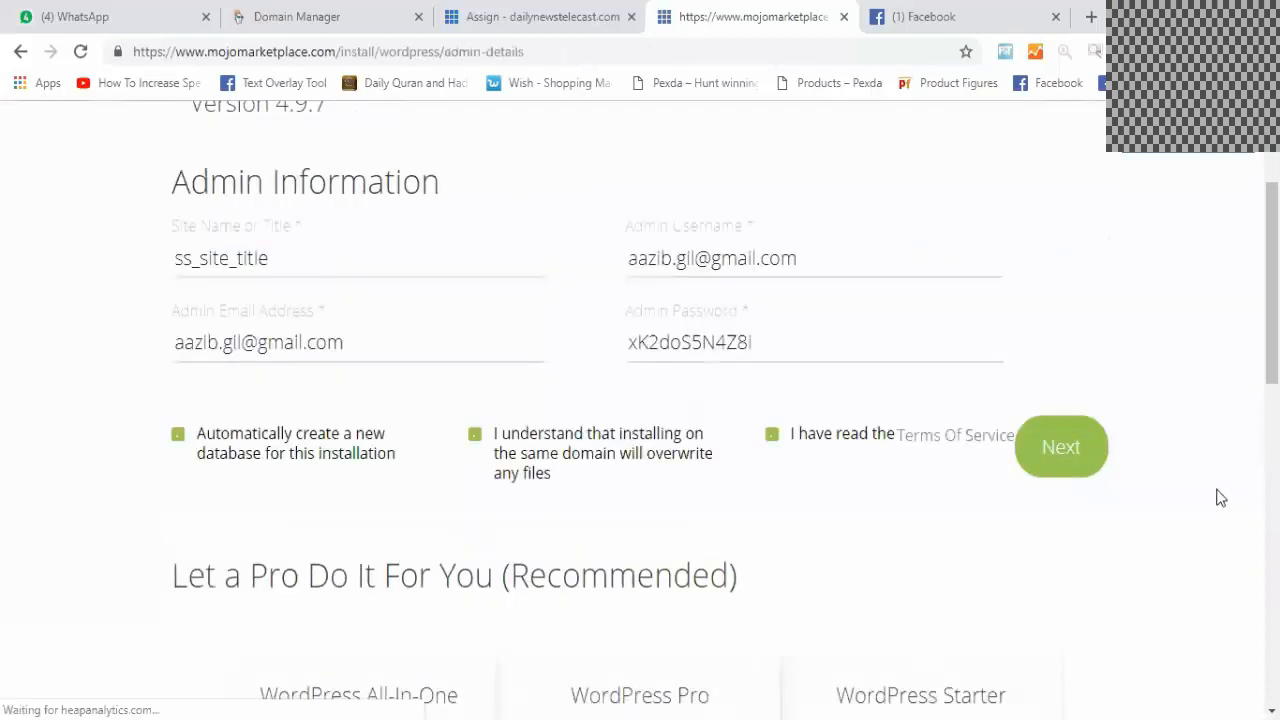
- Replace the admin username with woophie on the Admin Information form
scroll(580, 448, up, 1)
click(429, 380)
double_click(429, 380)
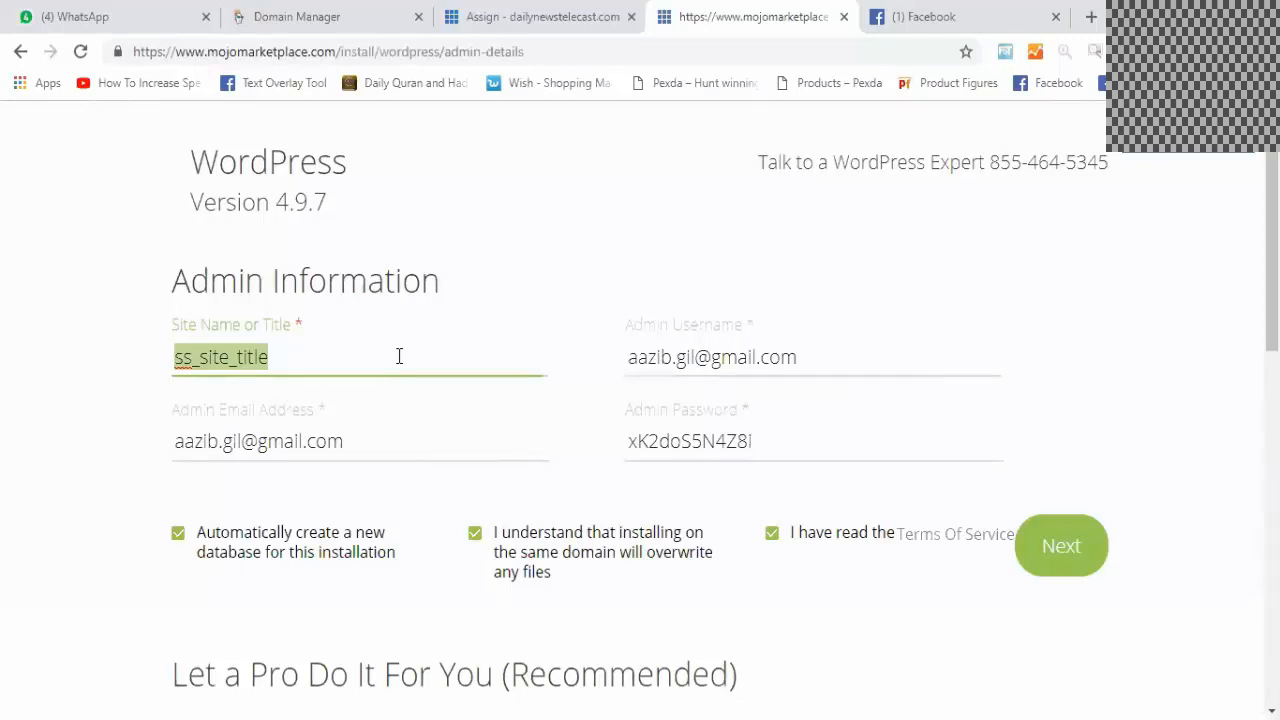
double_click(752, 441)
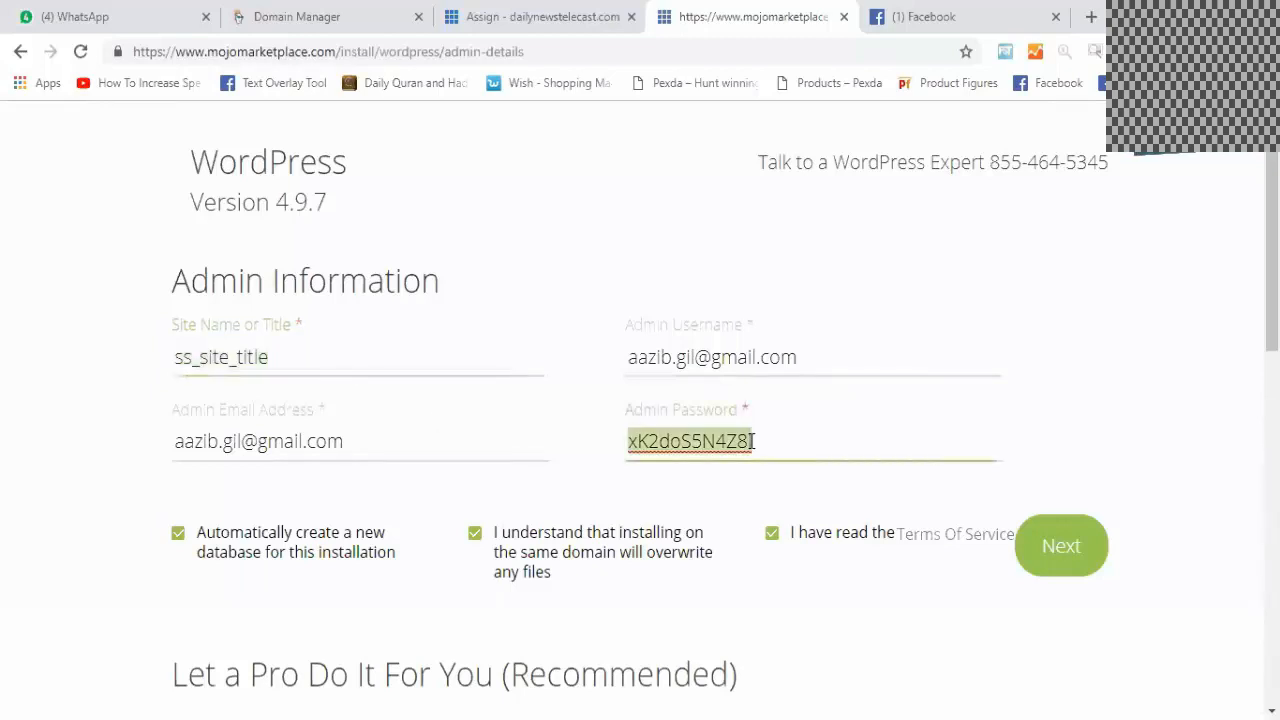
triple_click(752, 365)
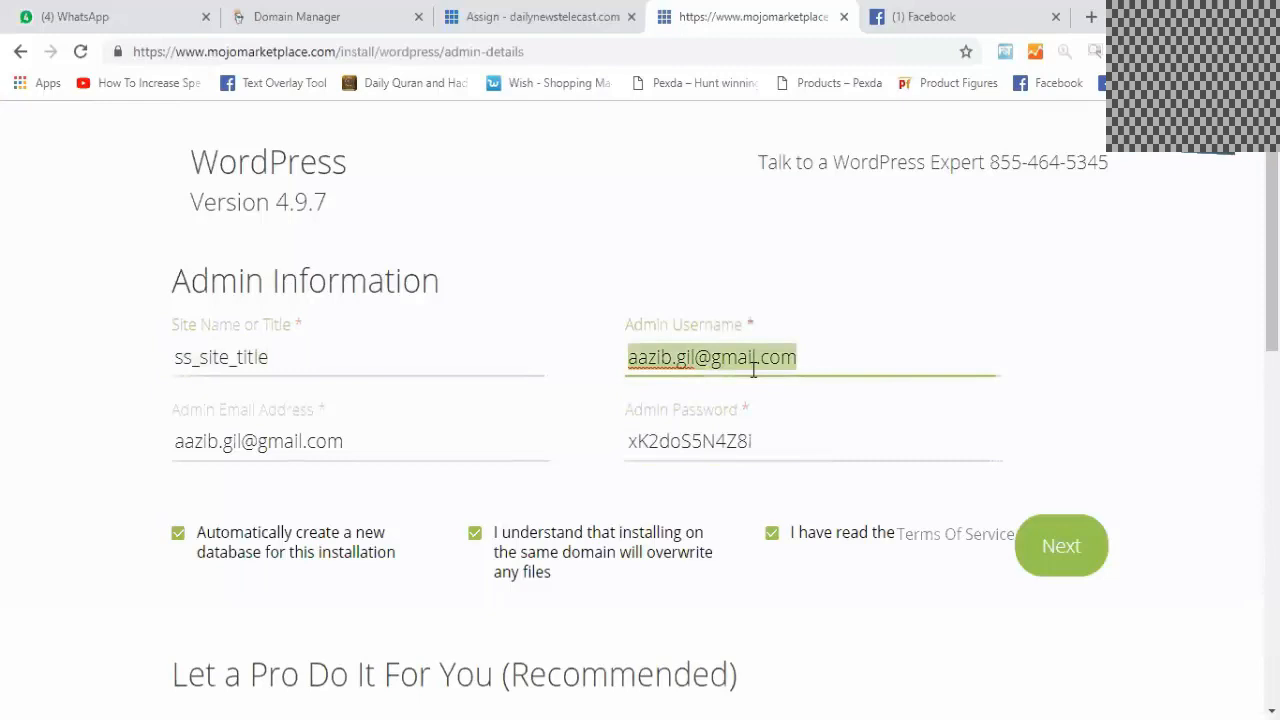
key(BackSpace)
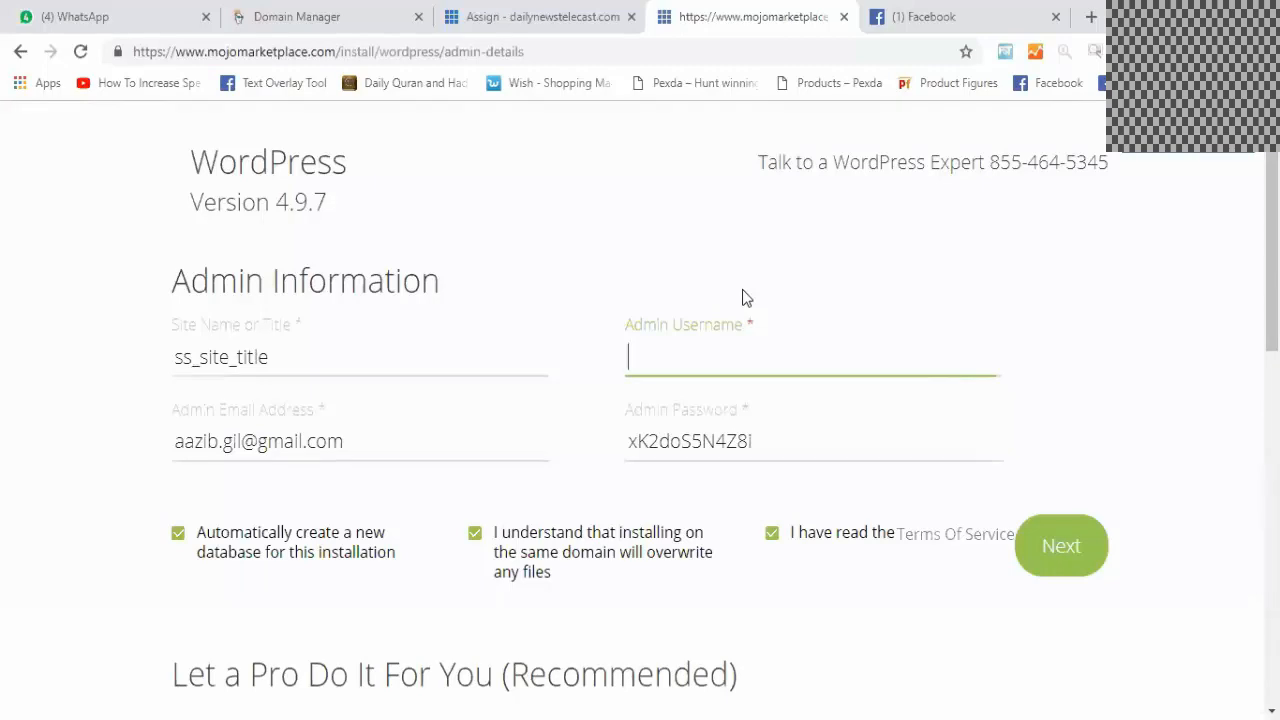
text(woophie)
- Enter a new admin password and submit the admin details to install WordPress
double_click(720, 443)
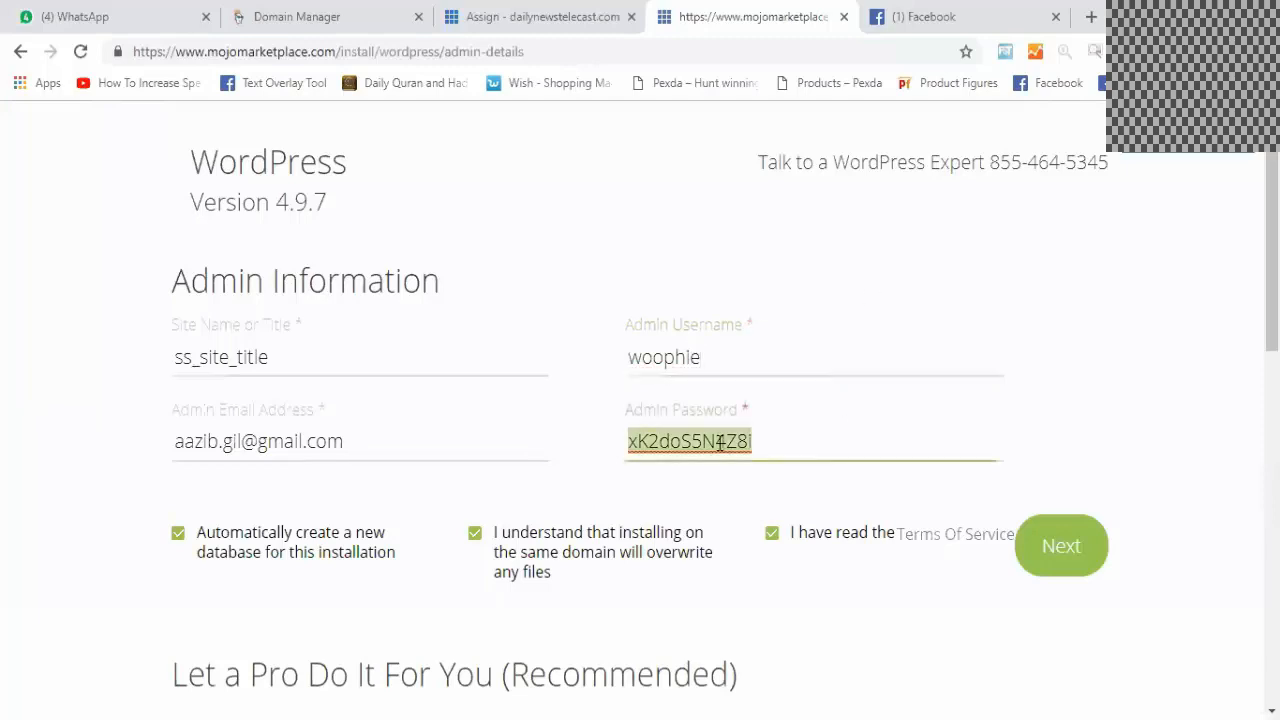
double_click(693, 365)
key(ctrl+c)
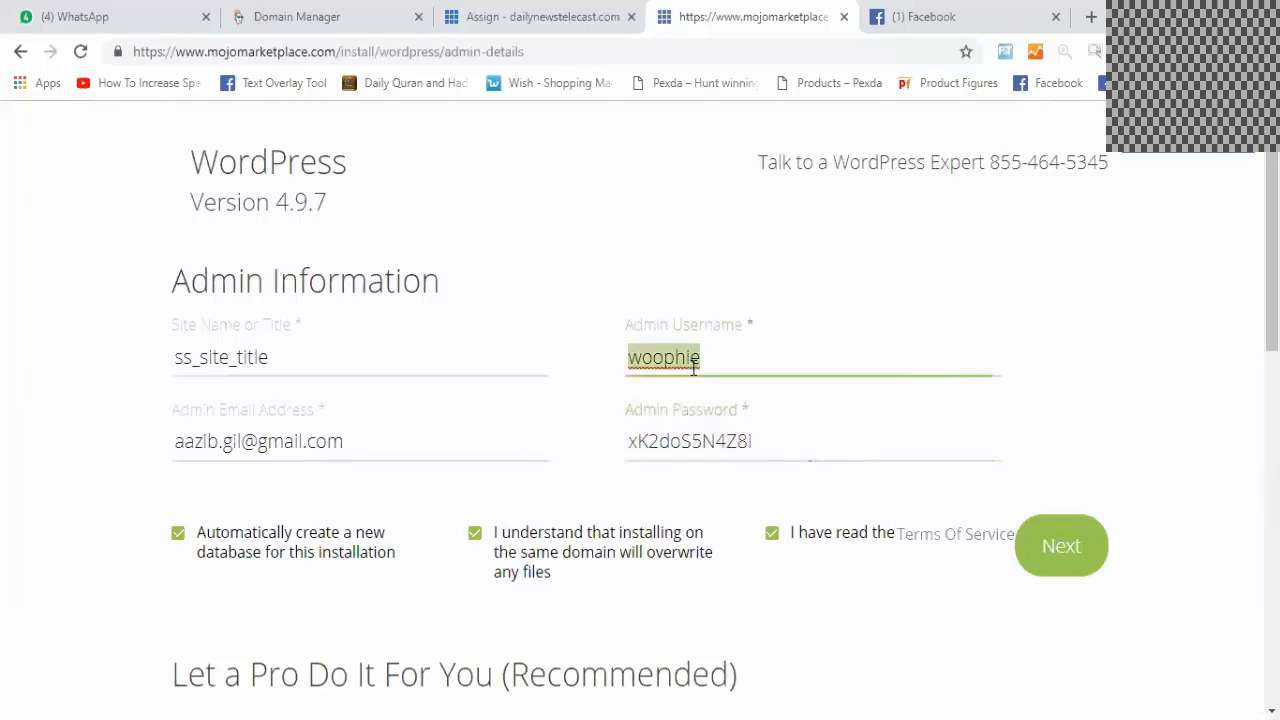
double_click(718, 440)
key(ctrl+v)
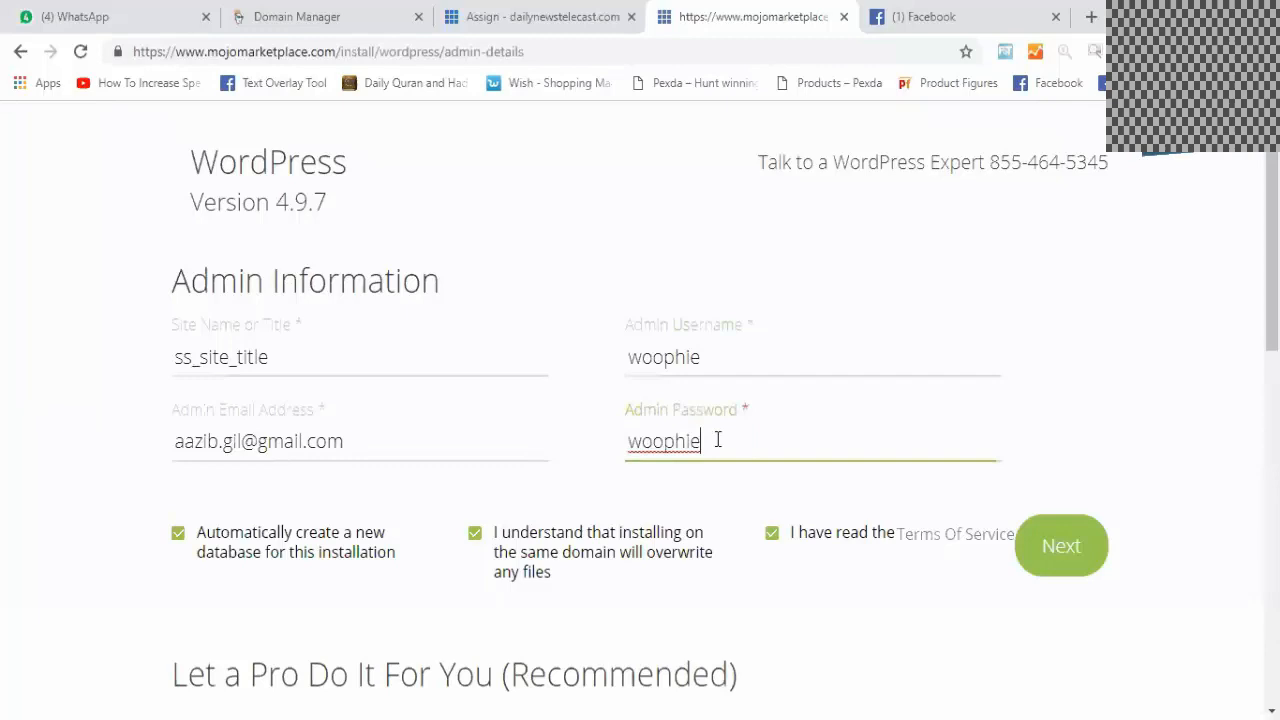
click(1066, 550)
scroll(1180, 297, down, 1)
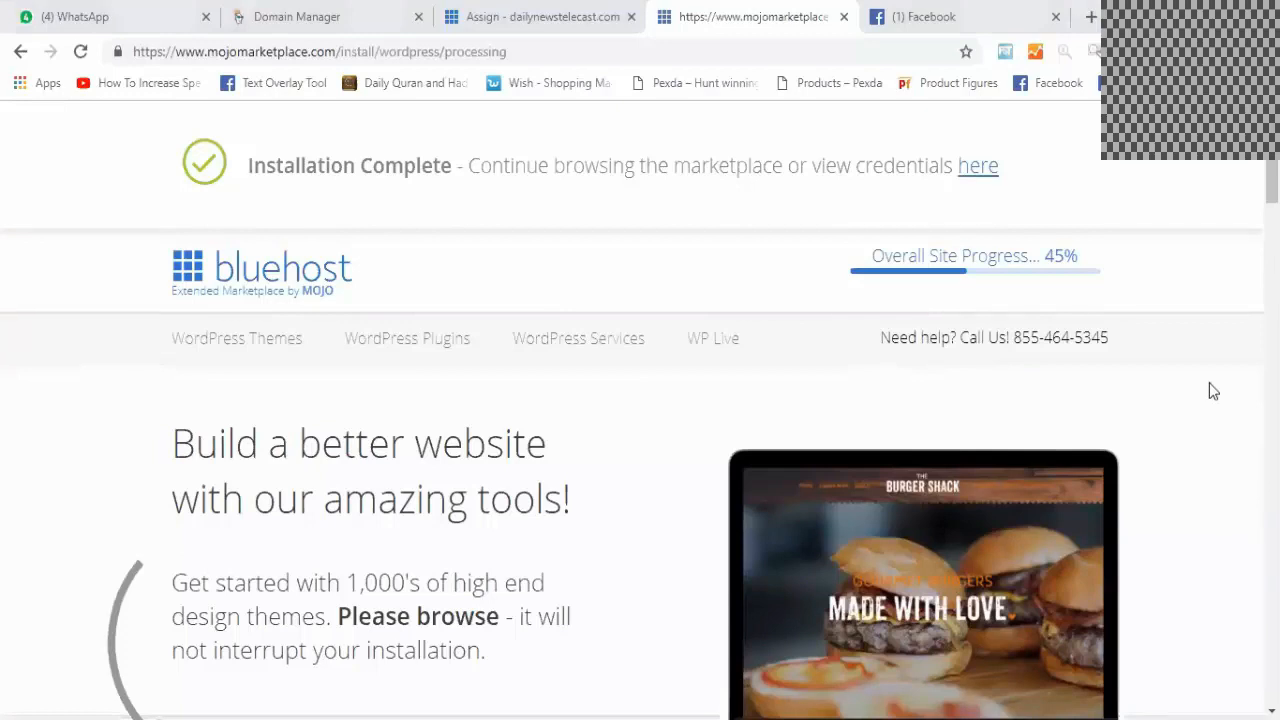
- Open the installation credentials page and select the domain, username and password details
click(987, 180)
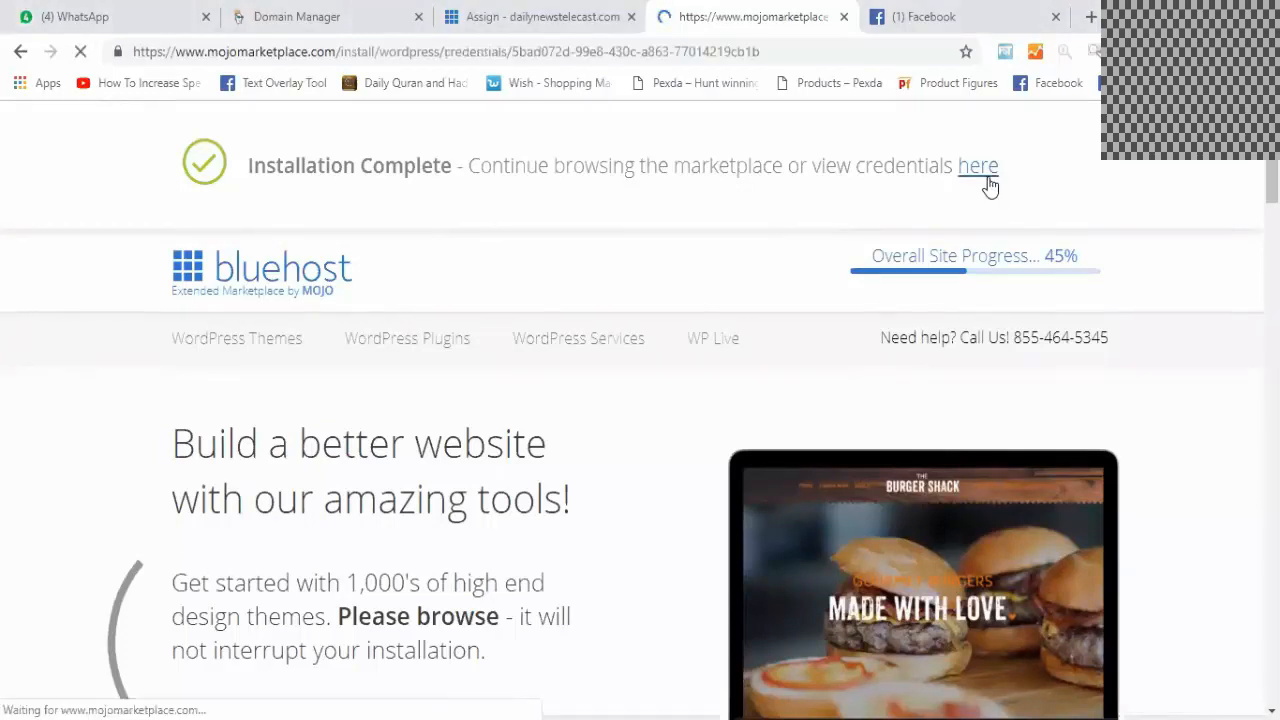
drag(943, 298, 1053, 314)
click(1051, 314)
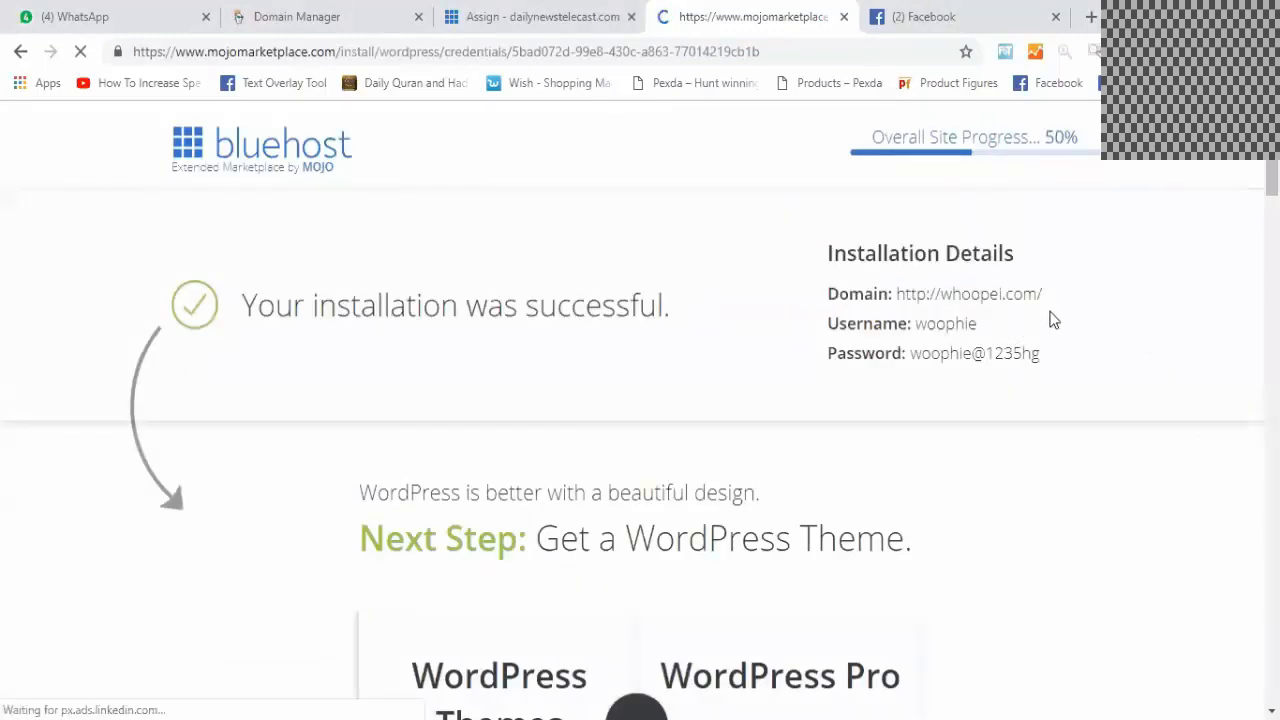
drag(1041, 358, 825, 299)
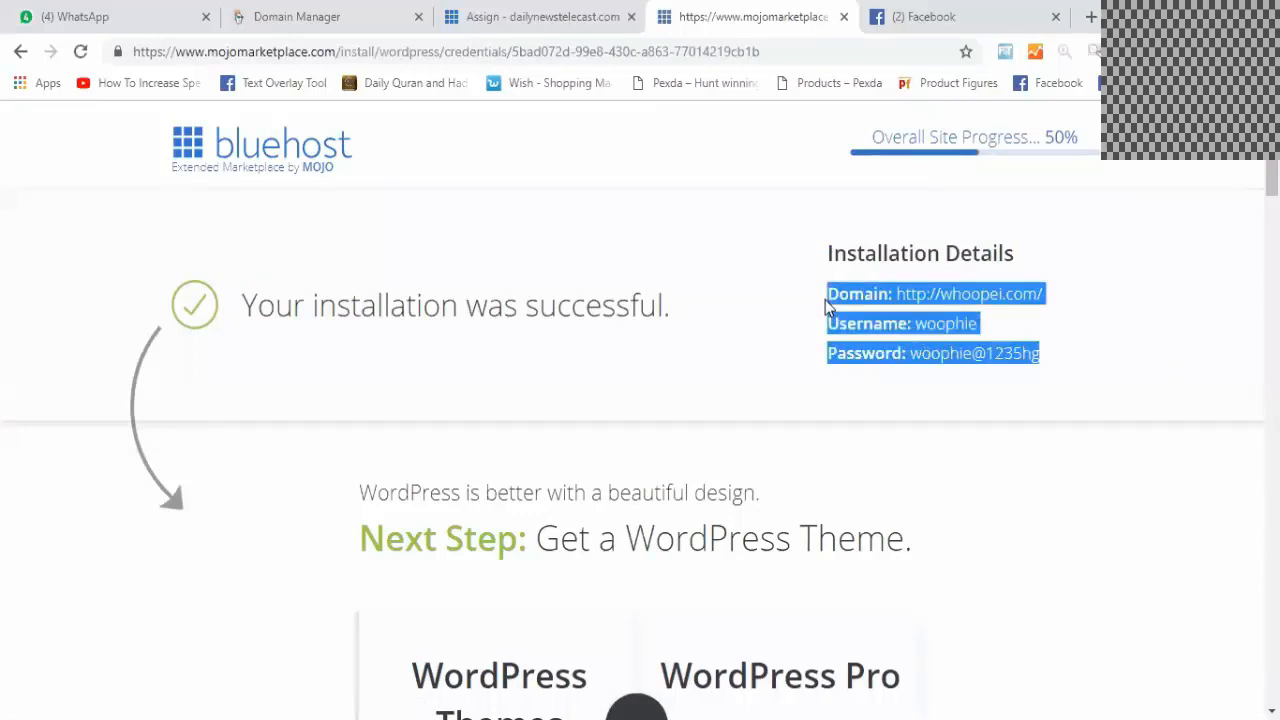